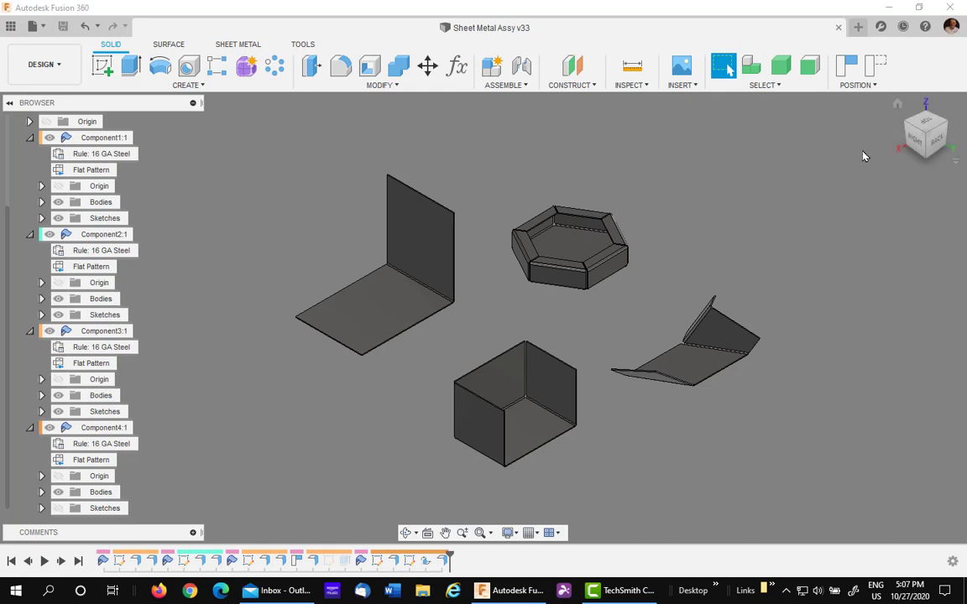
Check the Design preferences for the Enable Arrange and Simplify tools option and locate the Arrange command.
left_click(952, 28)
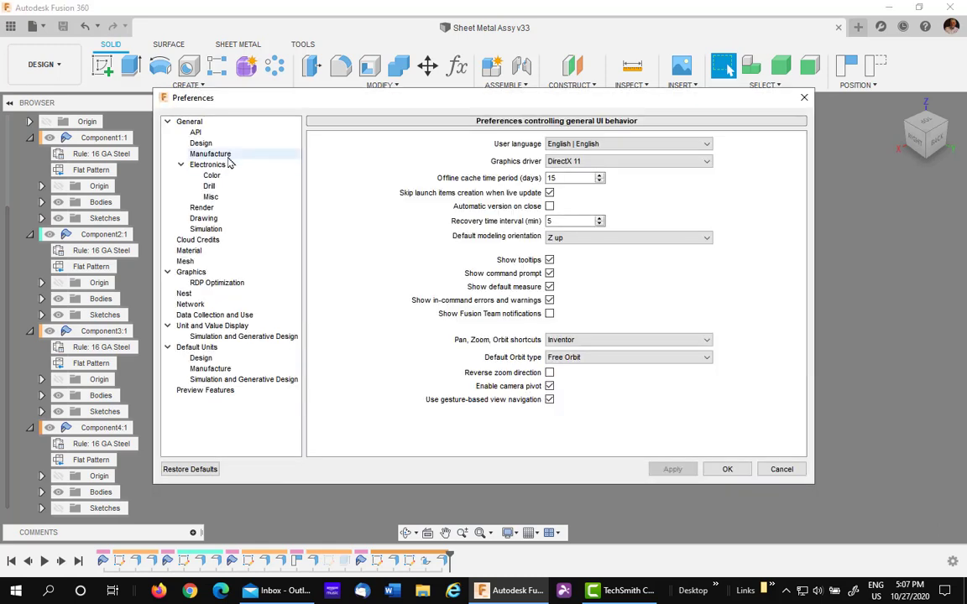
left_click(215, 145)
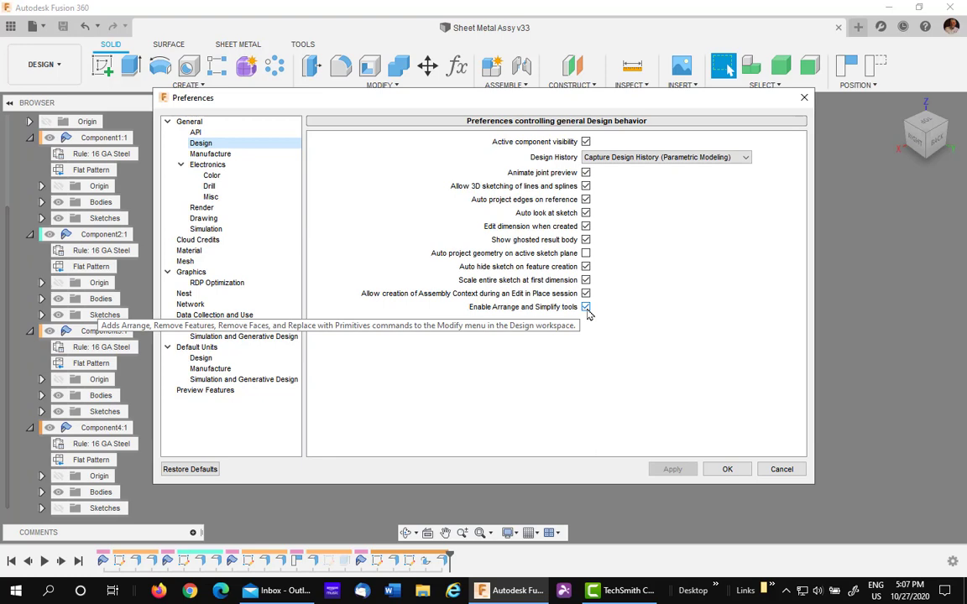
left_click(728, 471)
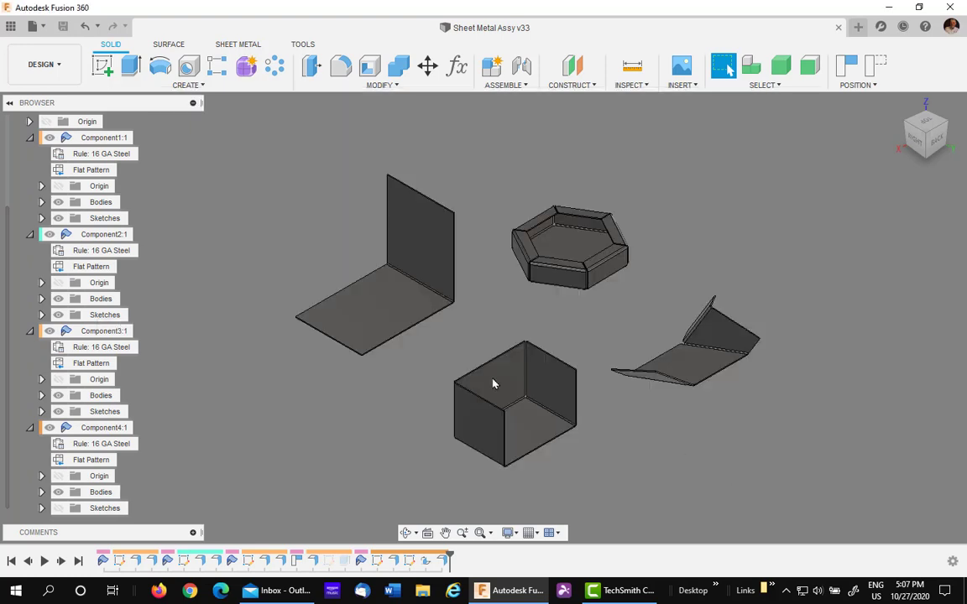
left_click(383, 85)
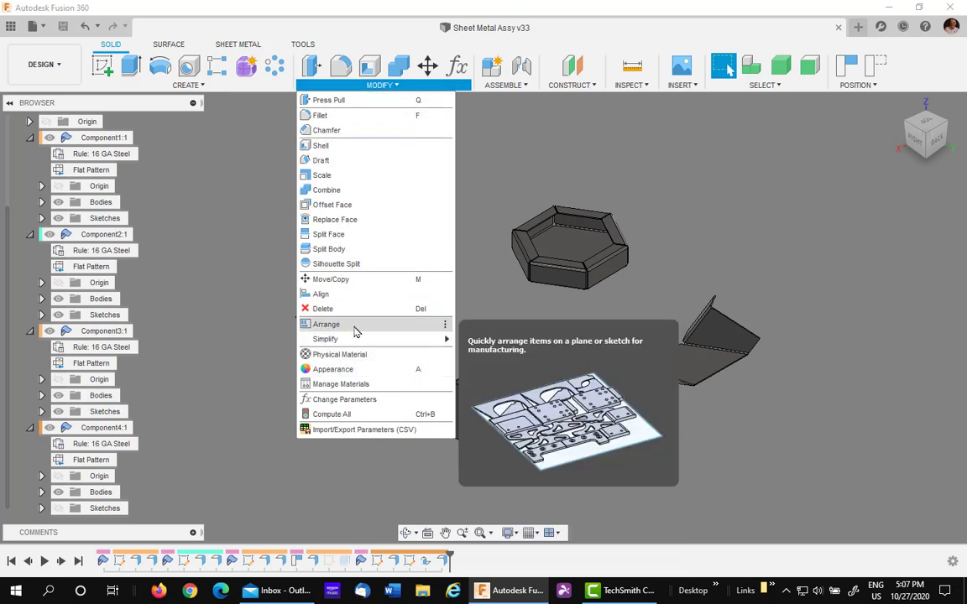
left_click(222, 256)
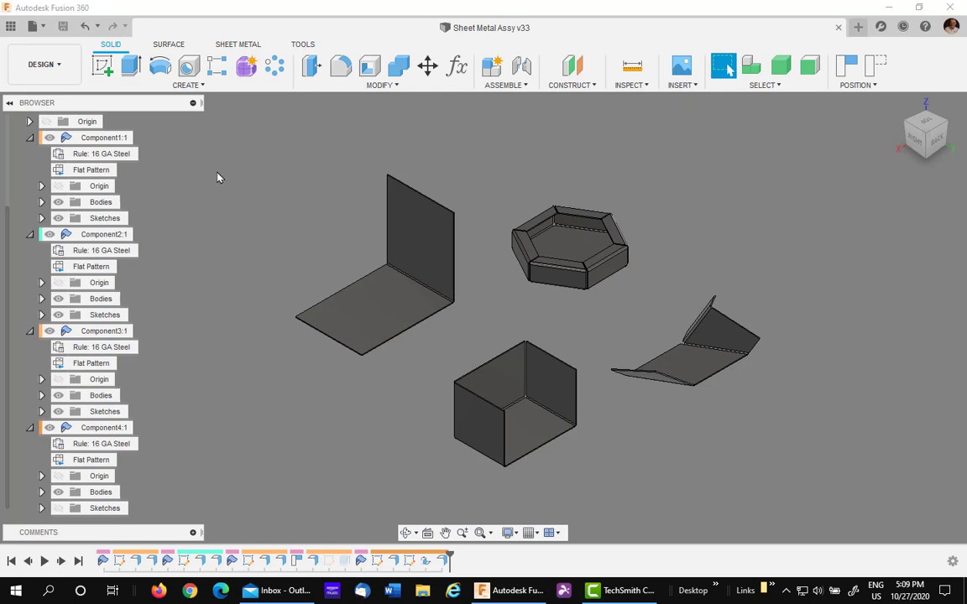
Derive the flat patterns of Component1, Component2, Component3 and Component4 as model objects into a new design.
left_click(185, 85)
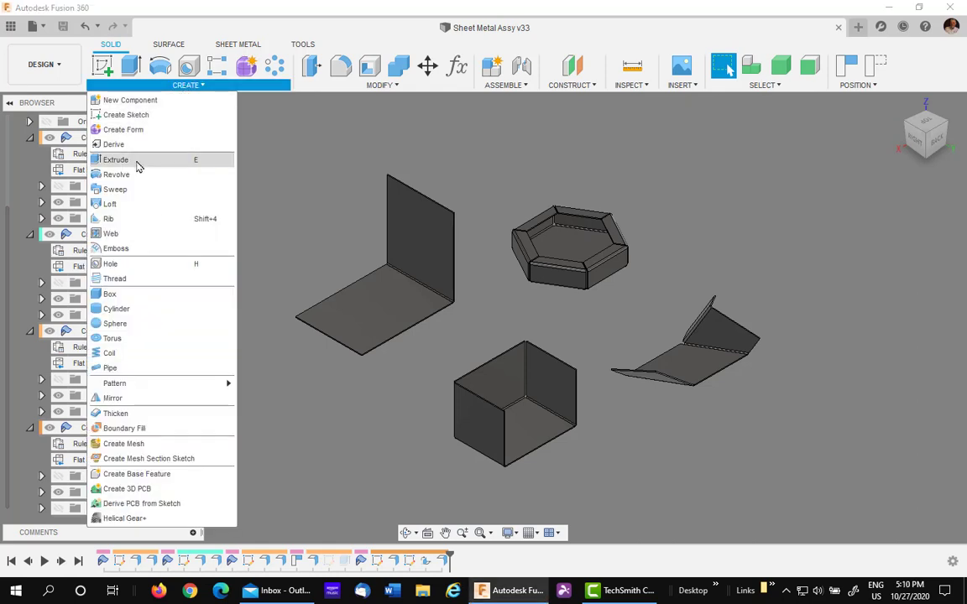
key("Escape")
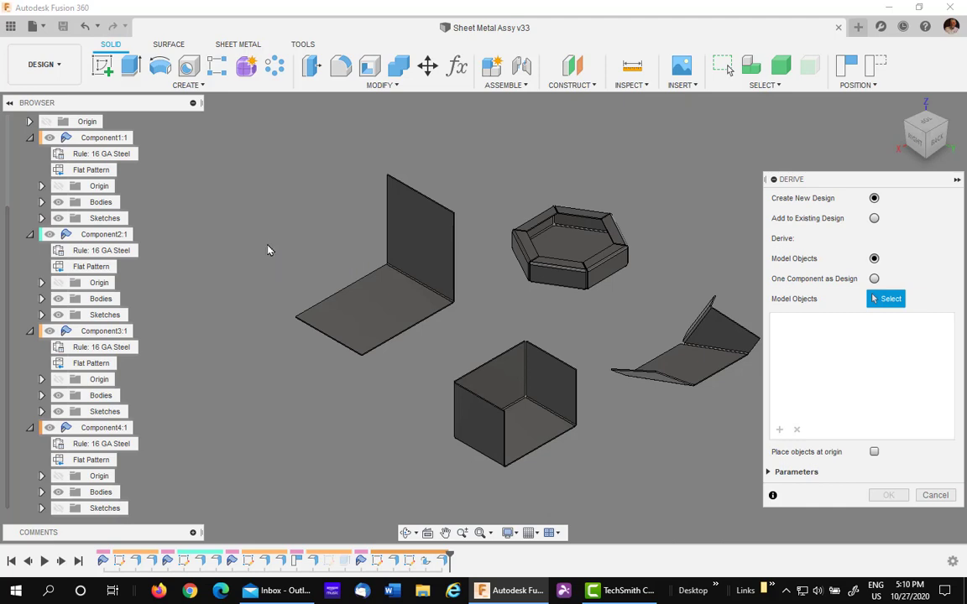
left_click(92, 170)
left_click(99, 266)
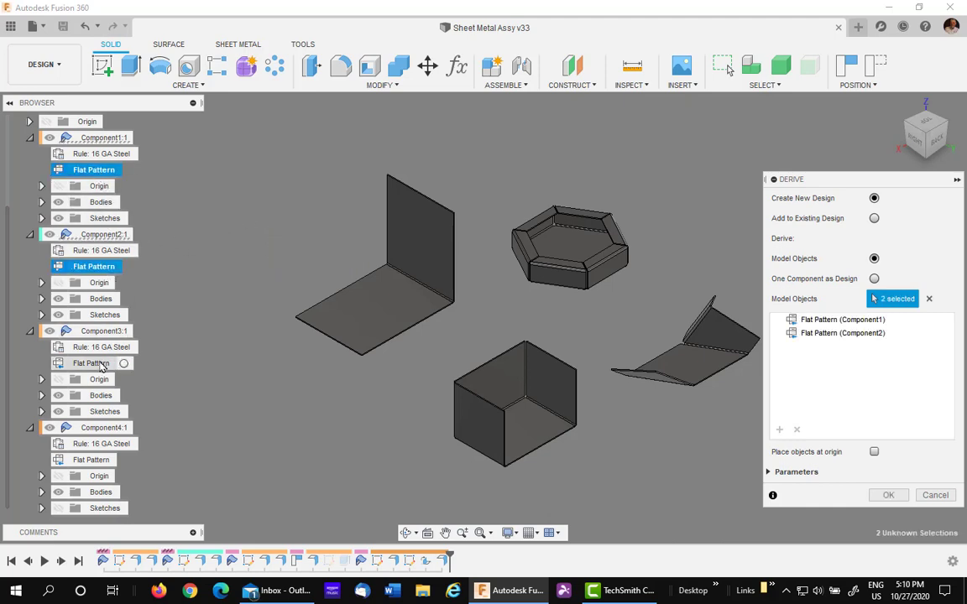
left_click(94, 363)
left_click(94, 460)
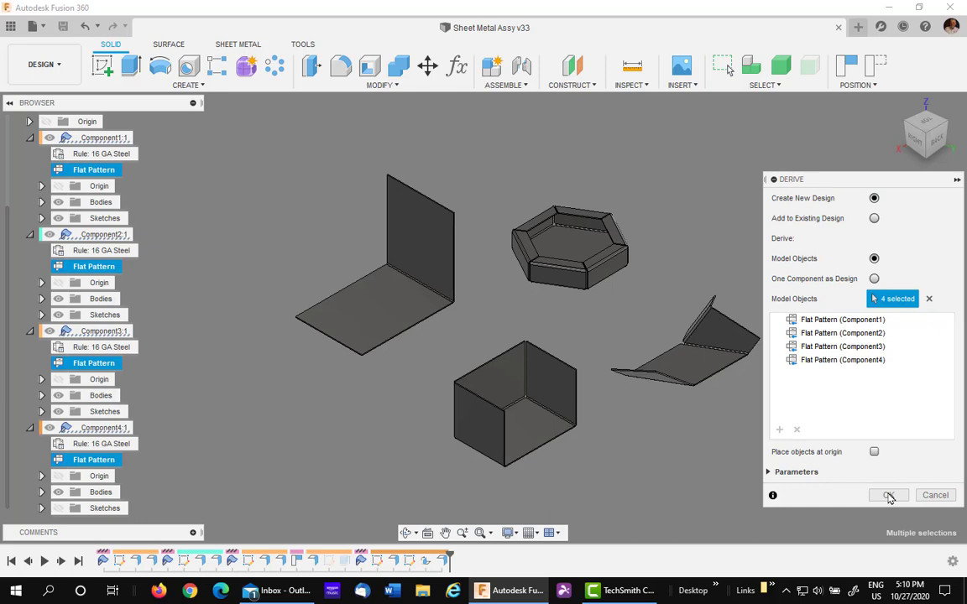
left_click(887, 495)
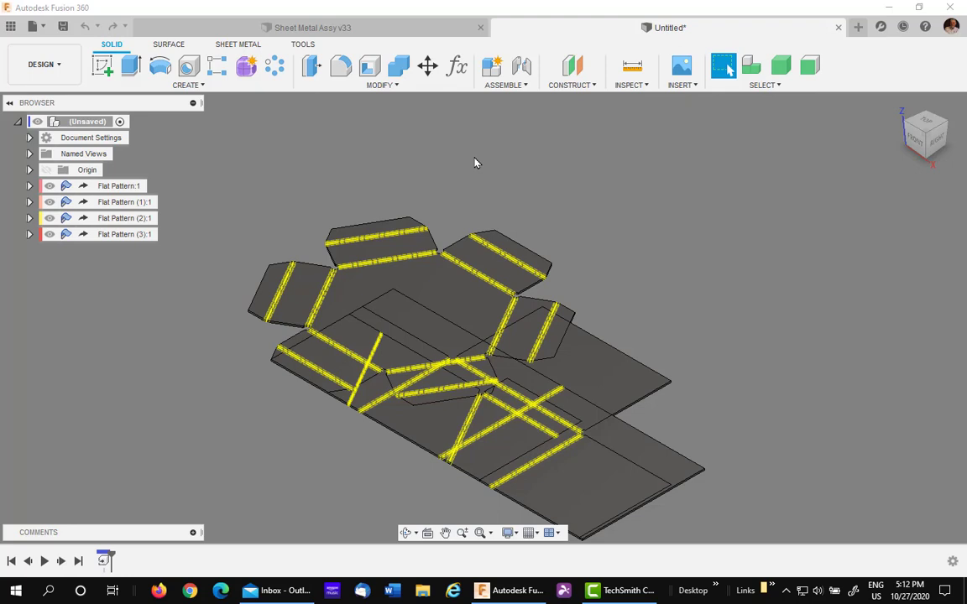
Sketch a two-point rectangle about 23.6 by 21.3 in on the horizontal origin plane, clear of the overlapping flat patterns.
scroll(476, 162, "down", 3)
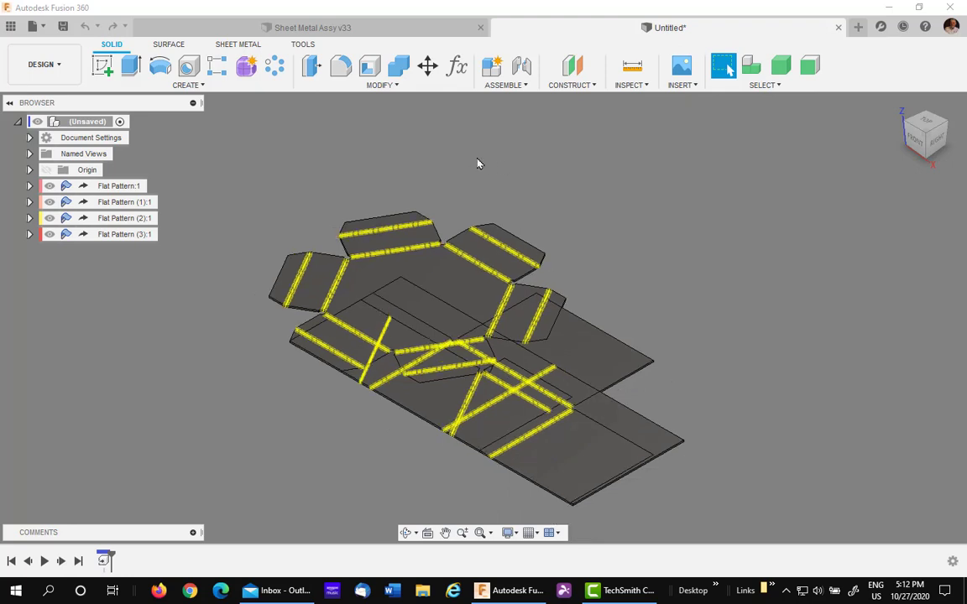
middle_click_drag(464, 143, 459, 204)
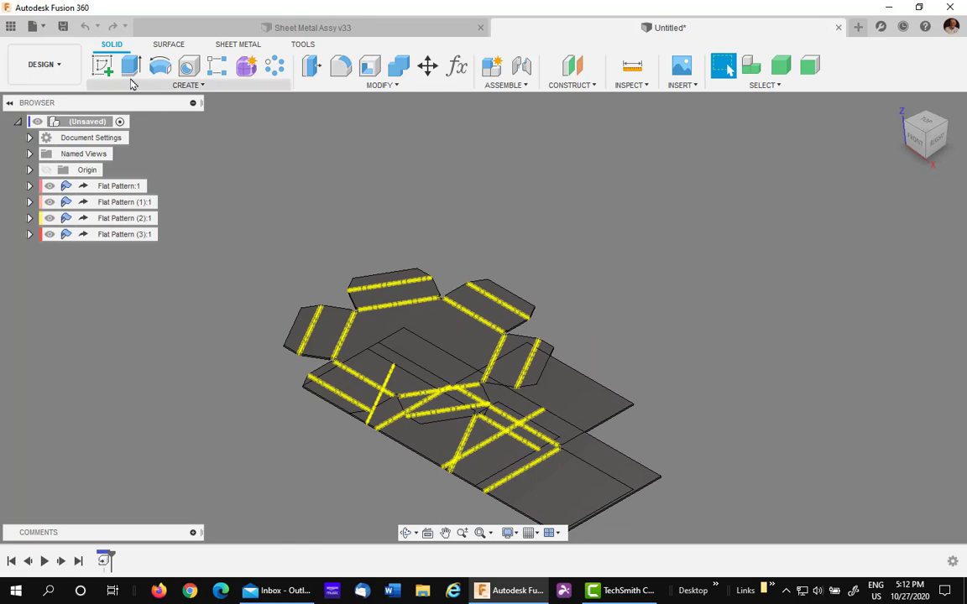
left_click(102, 67)
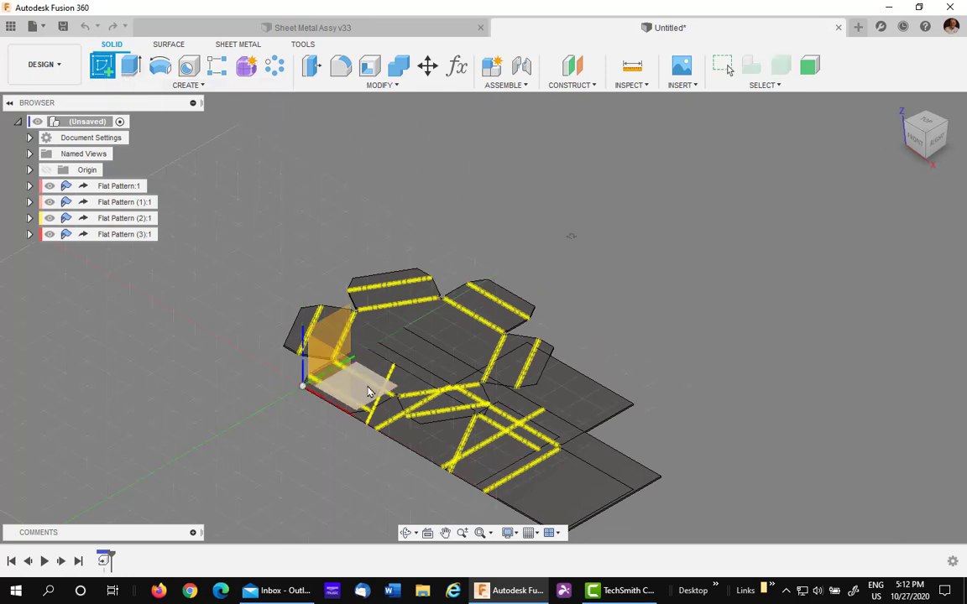
left_click(353, 388)
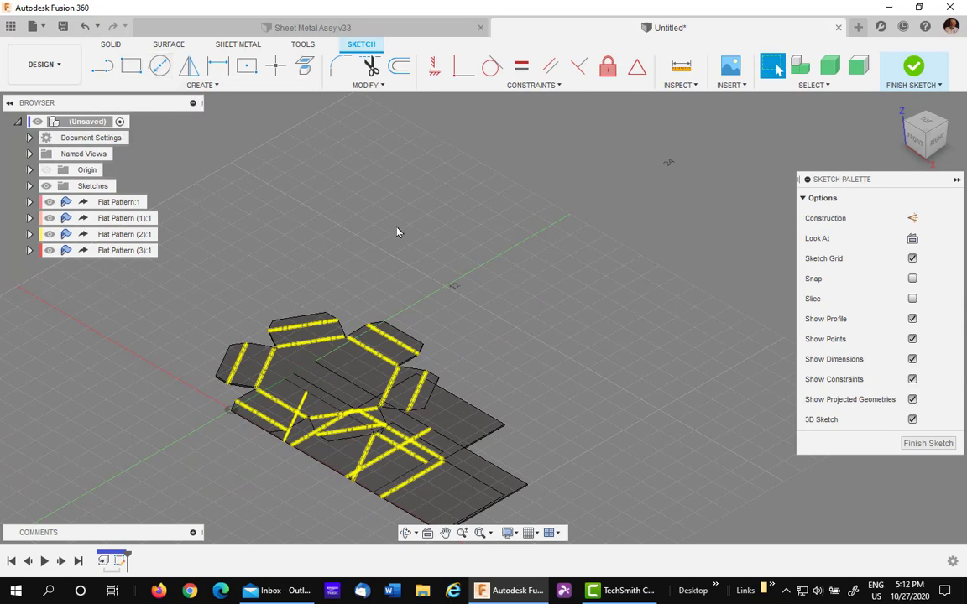
left_click(132, 68)
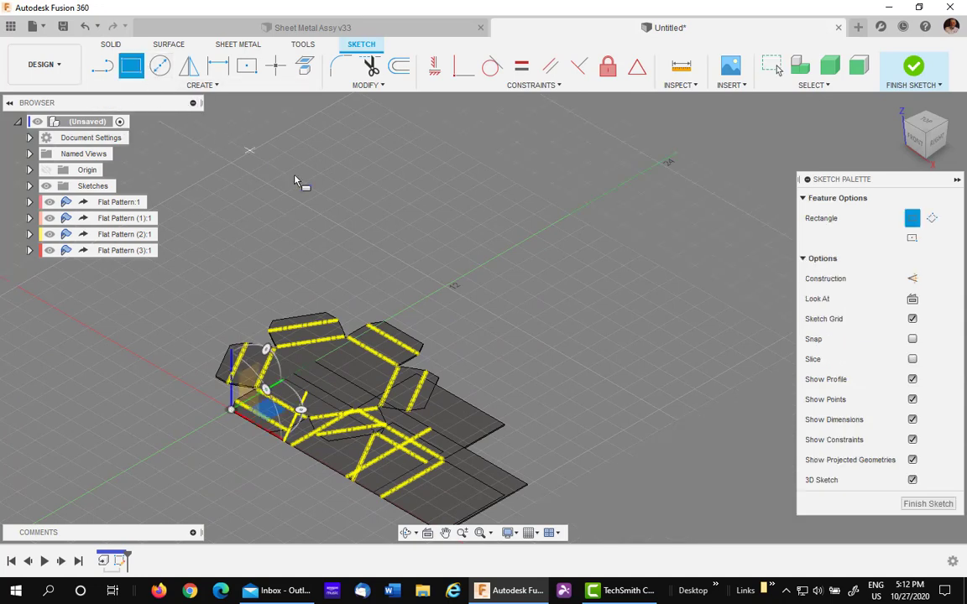
left_click(410, 274)
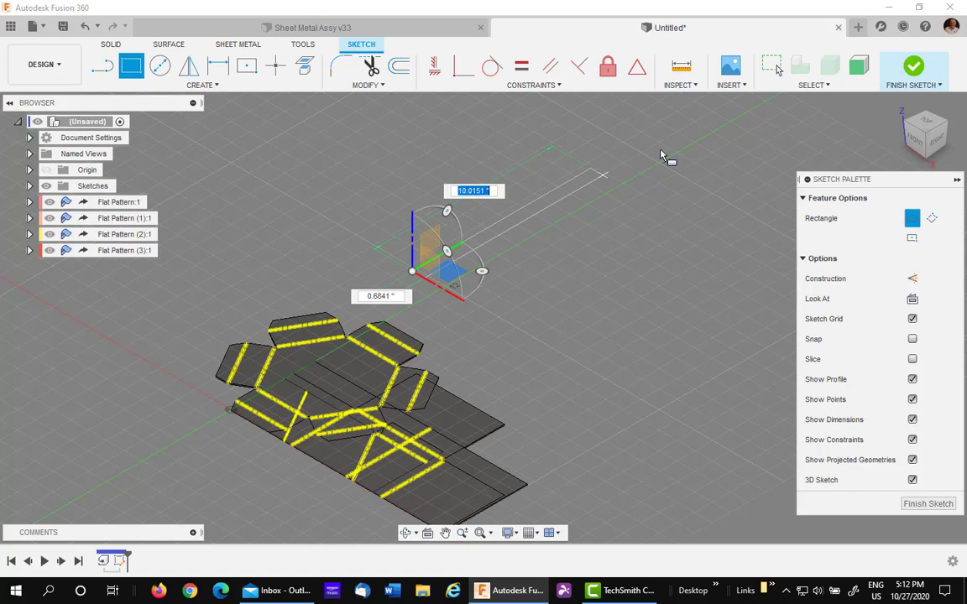
middle_click_drag(705, 252, 721, 330)
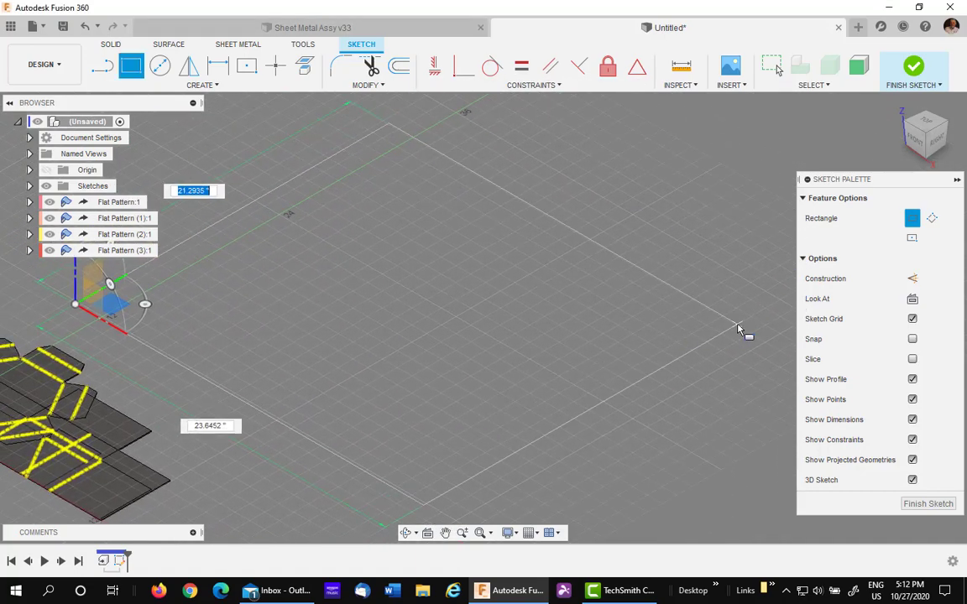
left_click(738, 325)
scroll(680, 180, "down", 1)
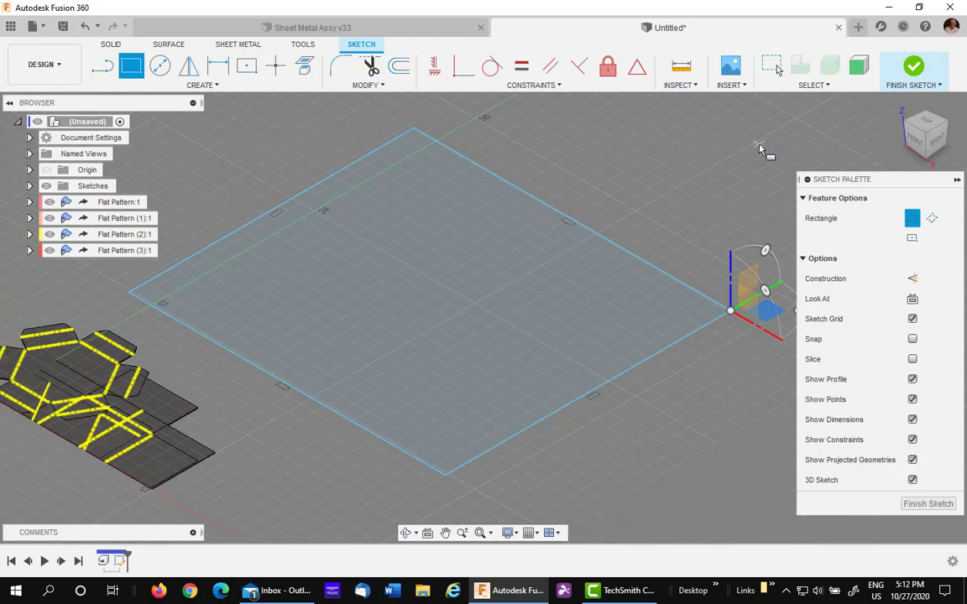
left_click(914, 67)
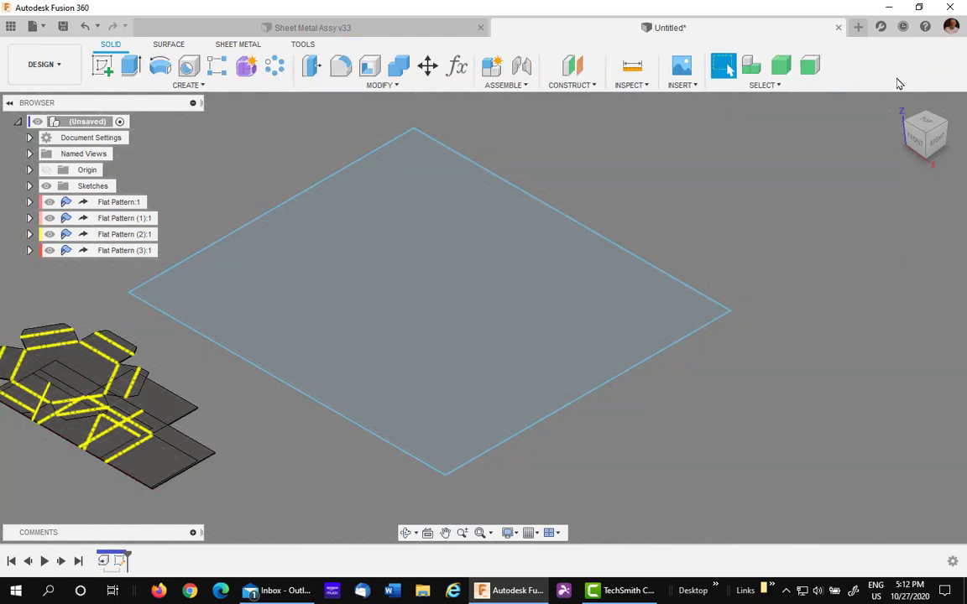
Create a manufacturing model in the Manufacture workspace and open it for editing.
middle_click_drag(420, 294, 536, 283)
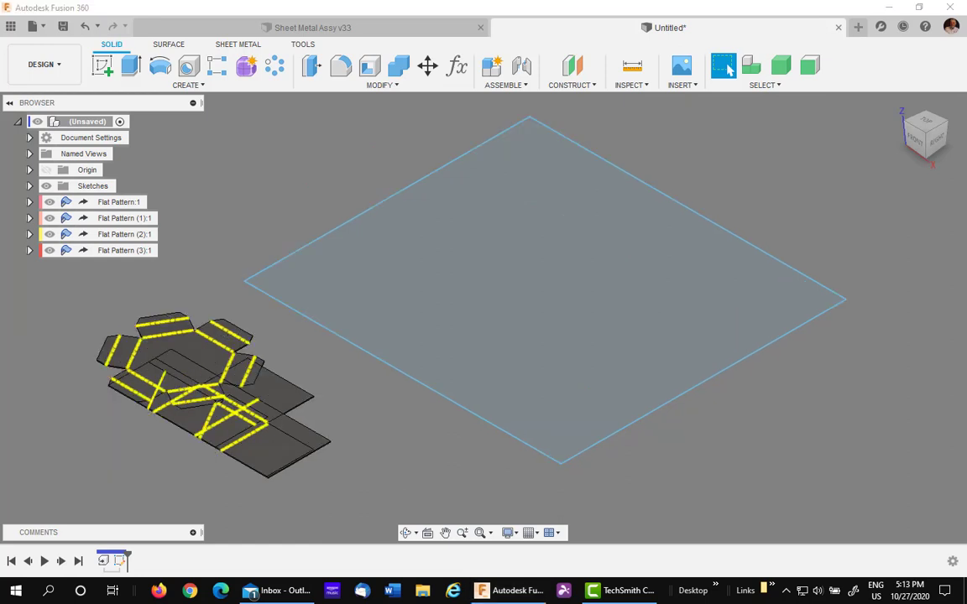
left_click(52, 64)
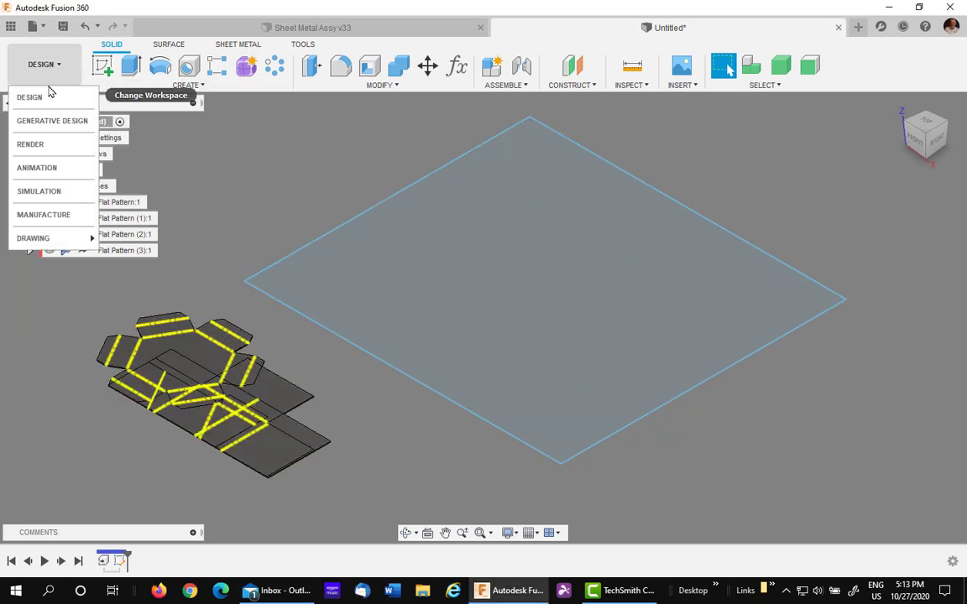
left_click(44, 214)
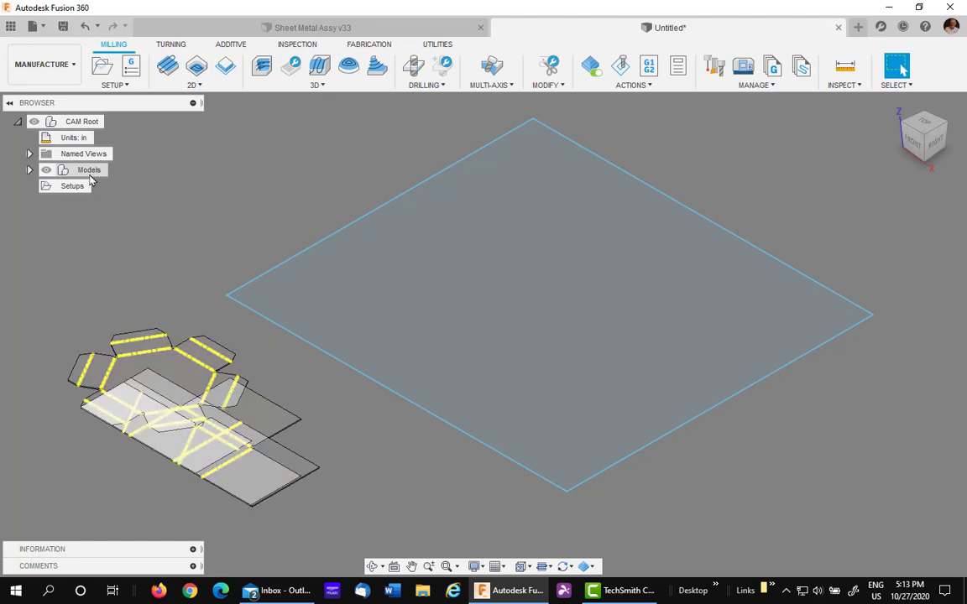
left_click(126, 85)
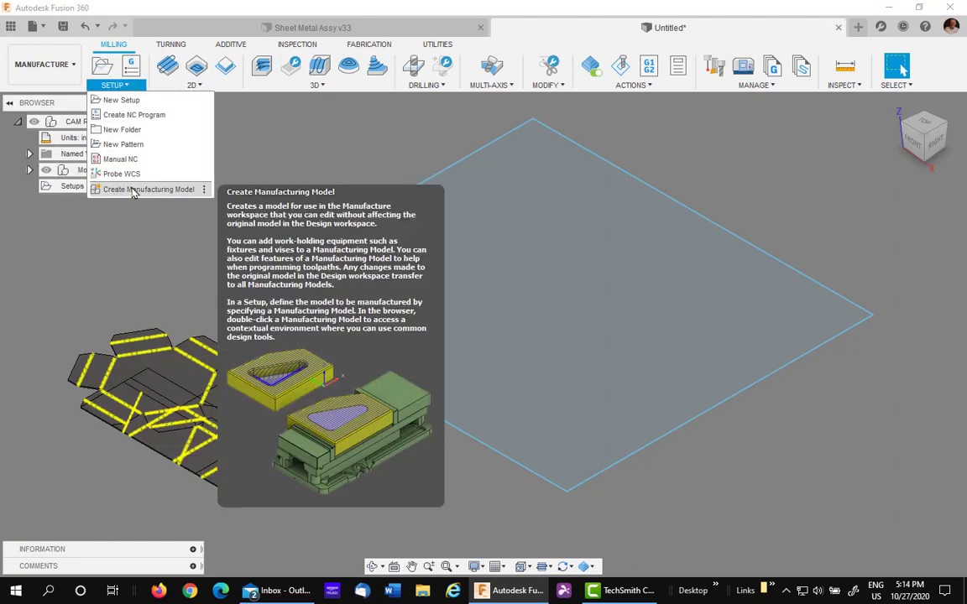
left_click(150, 190)
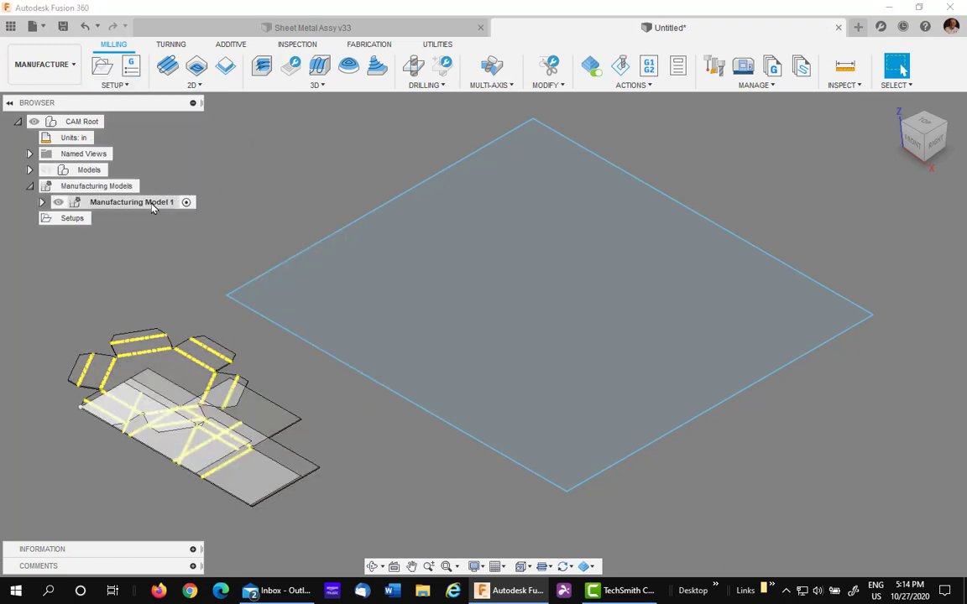
right_click(151, 203)
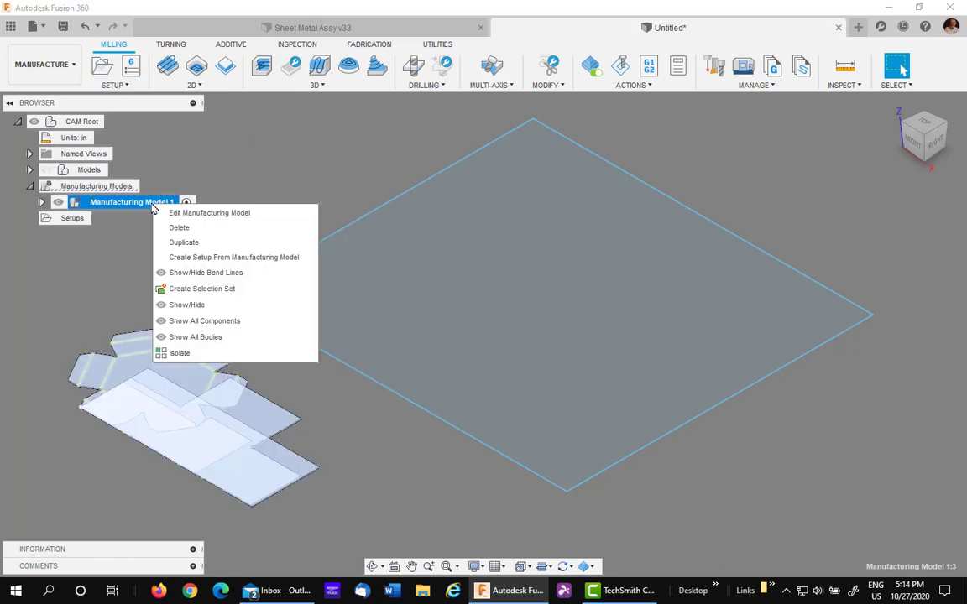
left_click(203, 215)
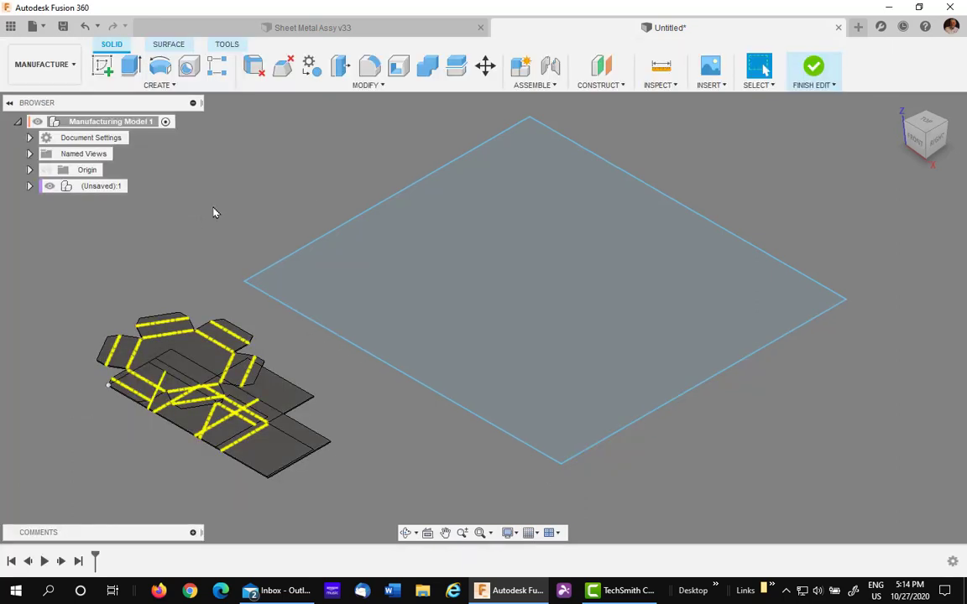
Arrange the four flat patterns inside the rectangle sketch with 0.5 in border spacing and 0.5 in item separation.
left_click(367, 84)
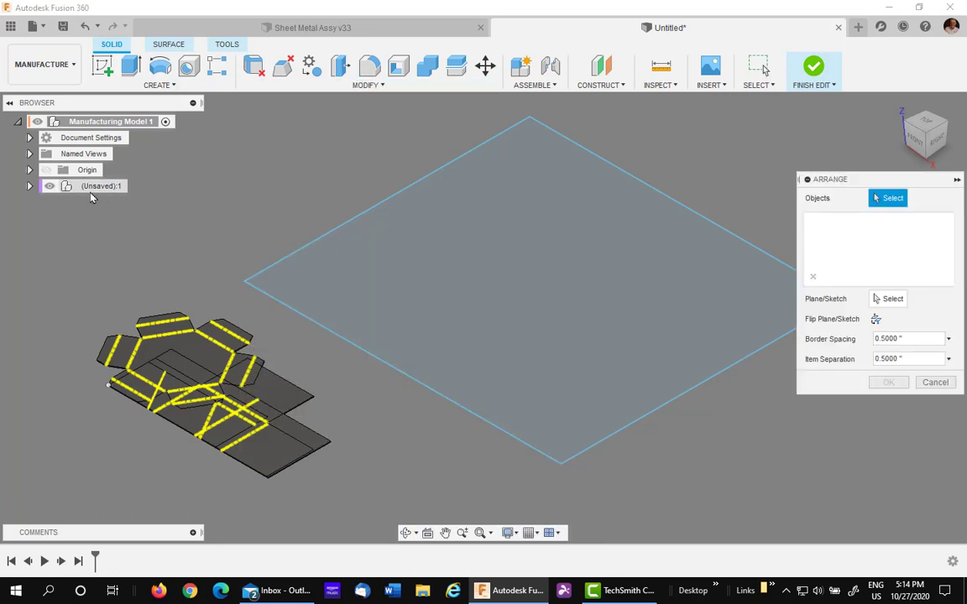
left_click(30, 170)
left_click(29, 170)
left_click(29, 186)
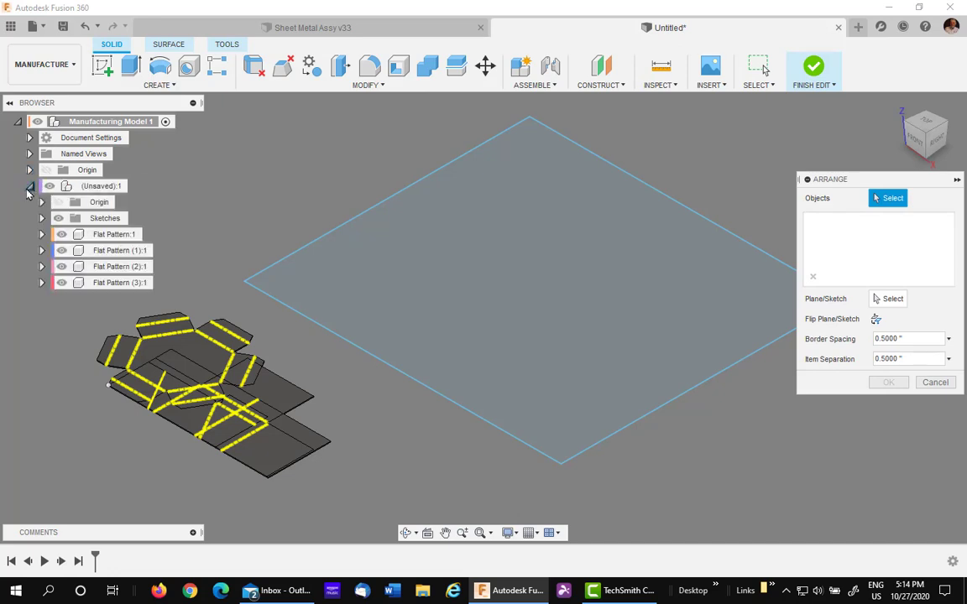
left_click(105, 238)
left_click(111, 250)
left_click(111, 266)
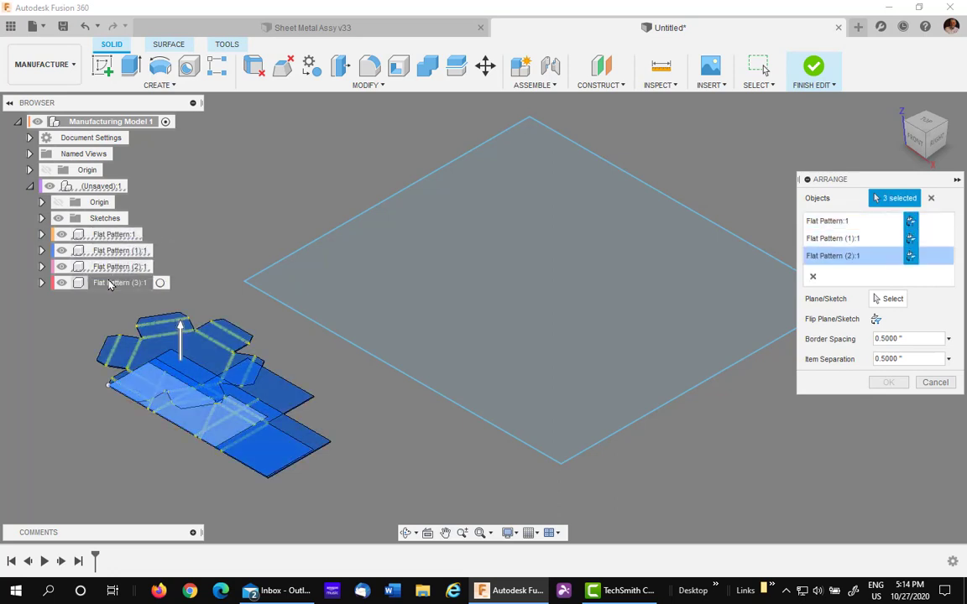
left_click(109, 284)
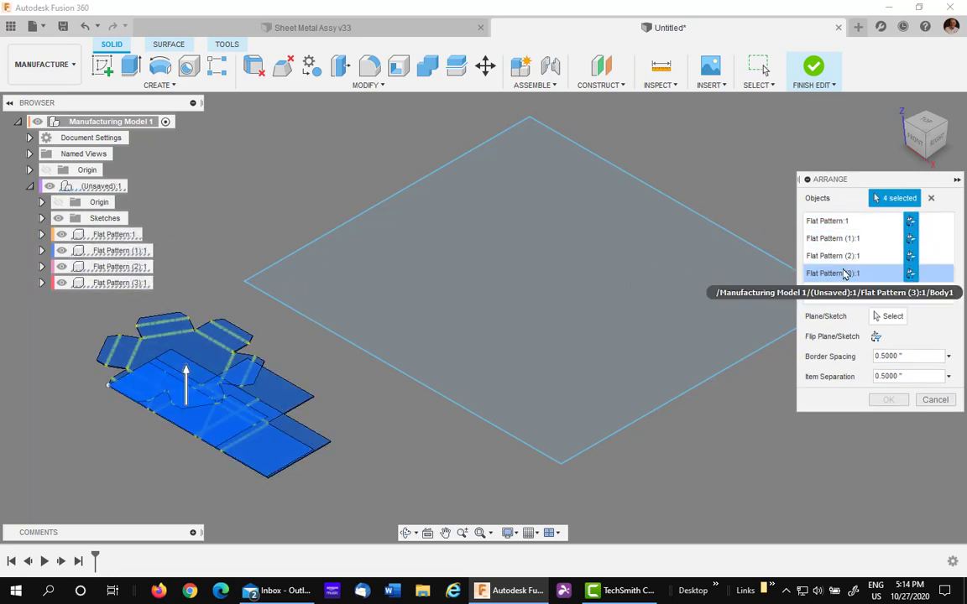
left_click(880, 316)
left_click(736, 262)
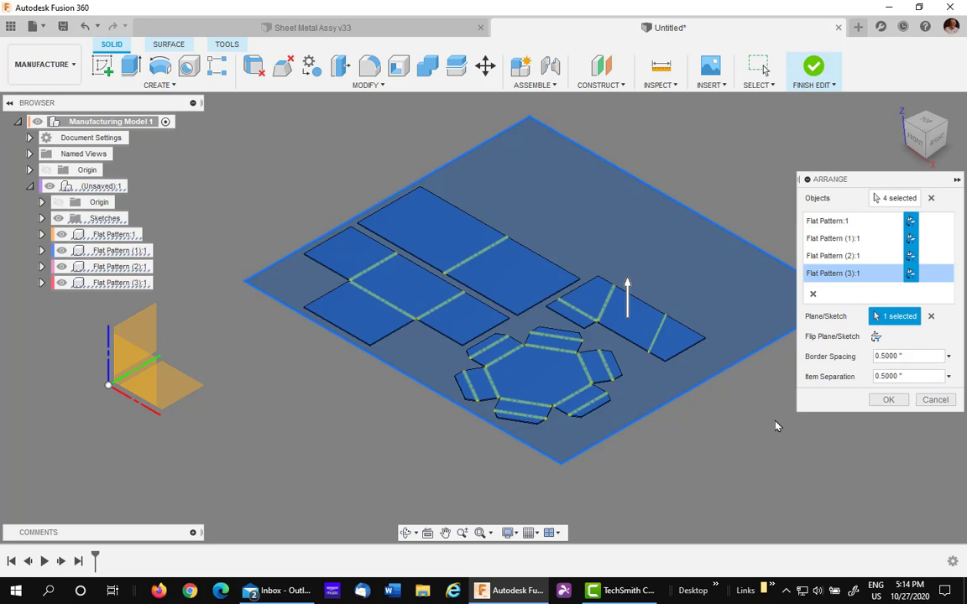
left_click(888, 400)
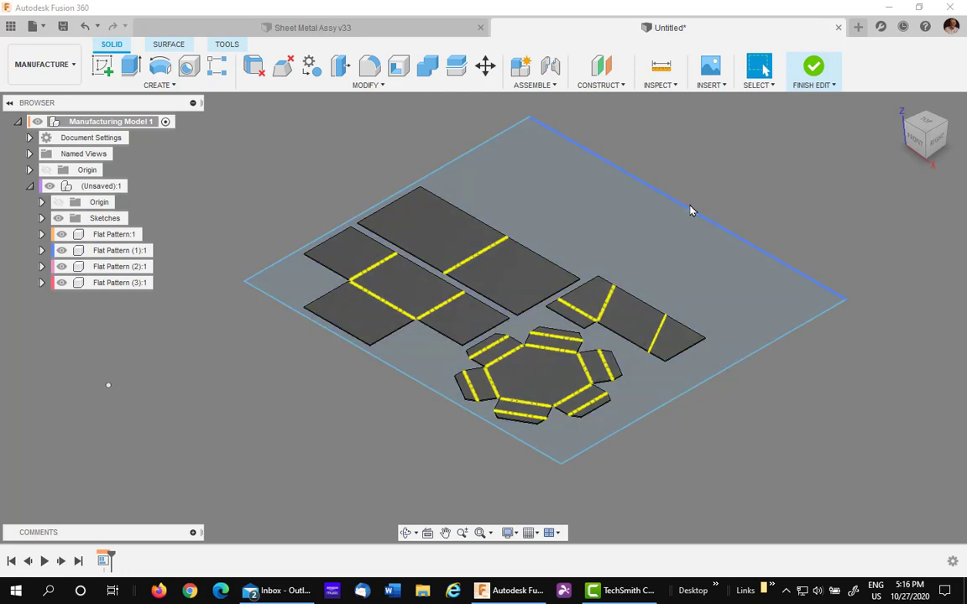
Shrink the sheet by moving its back edge inward and set the arrangement's border spacing to 0.25 in.
mouse_move(688, 213)
left_mouse_down()
mouse_move(620, 264)
mouse_move(686, 258)
left_mouse_up()
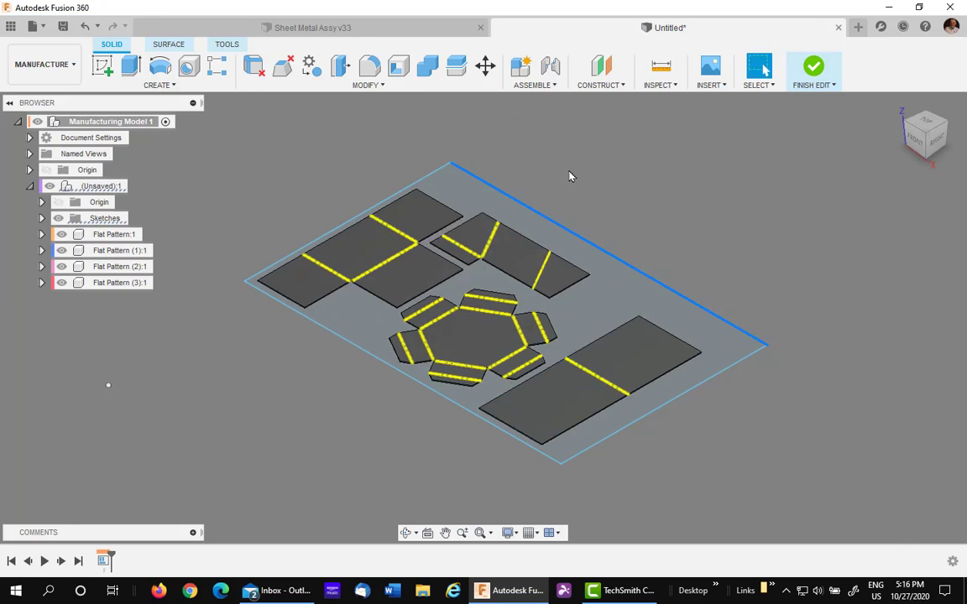
right_click(105, 561)
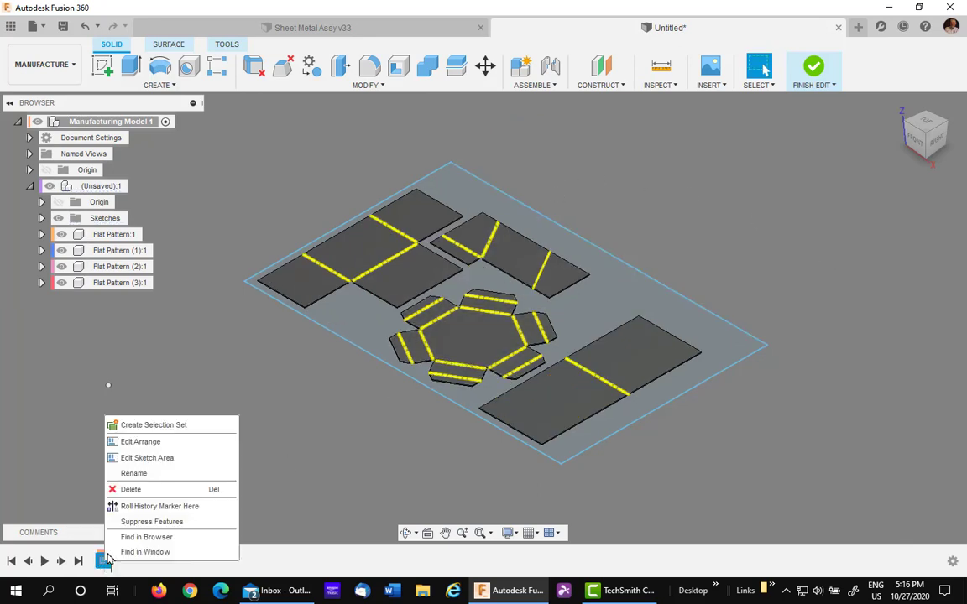
left_click(165, 447)
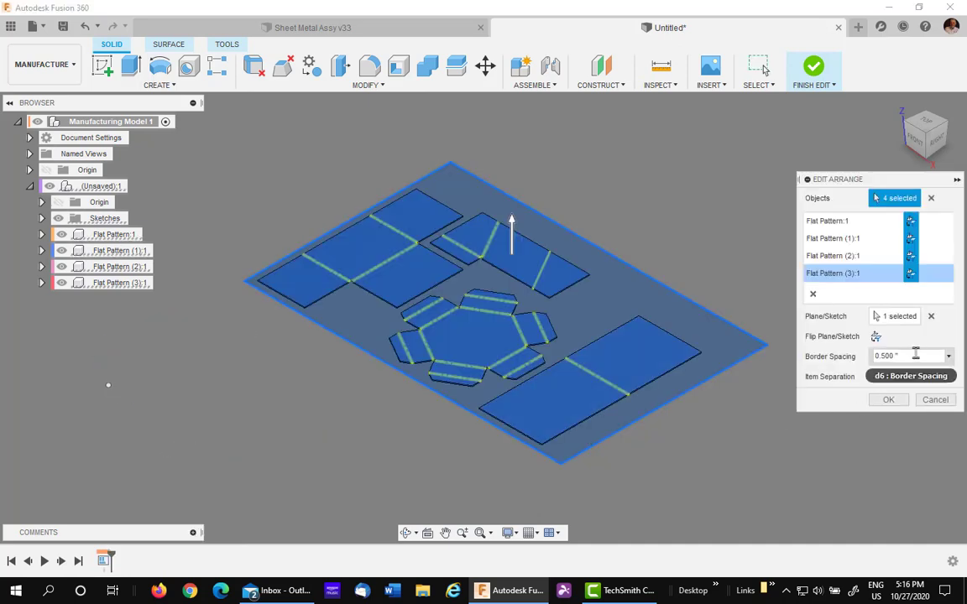
double_click(916, 355)
key("BackSpace")
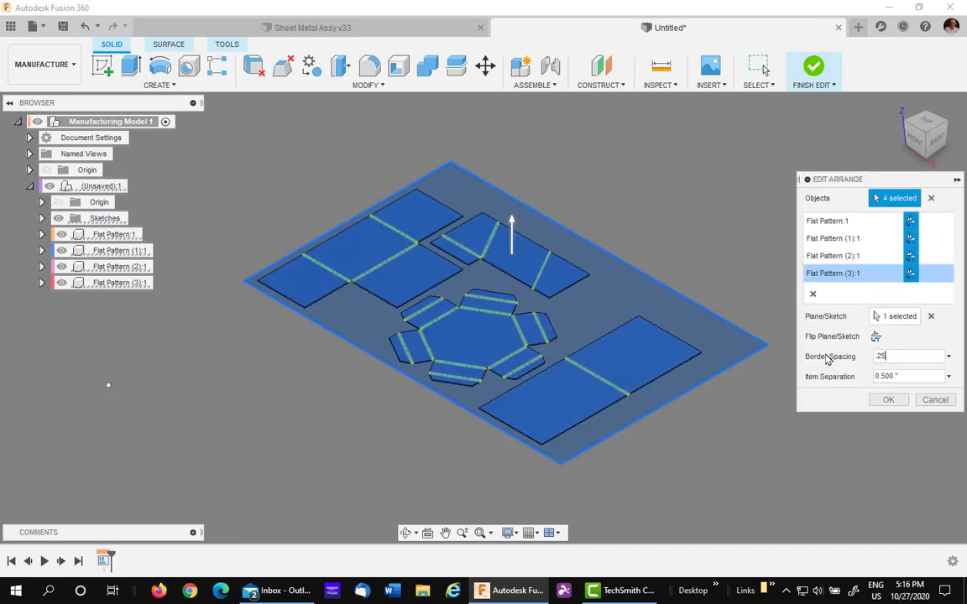
type(".25")
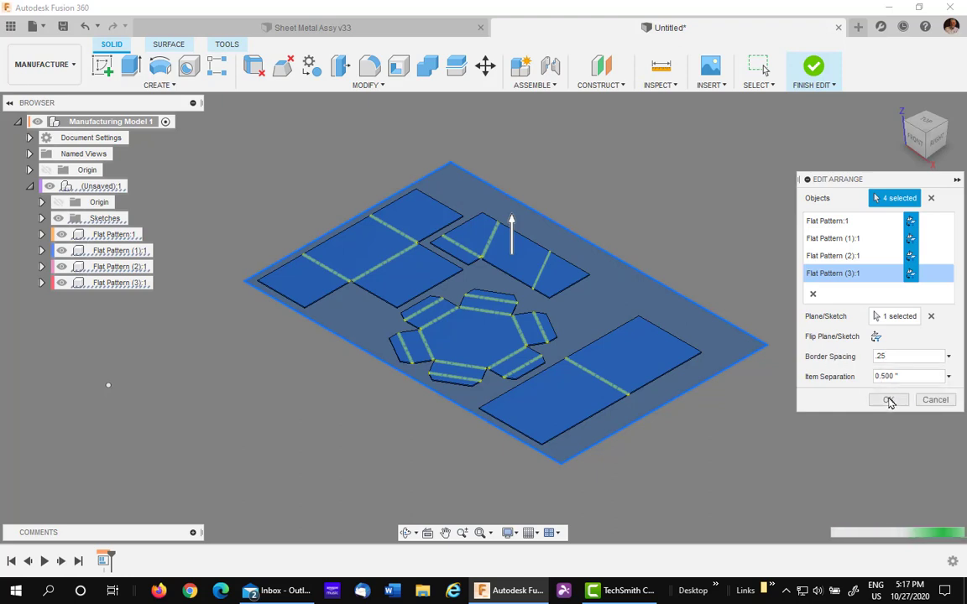
left_click(889, 400)
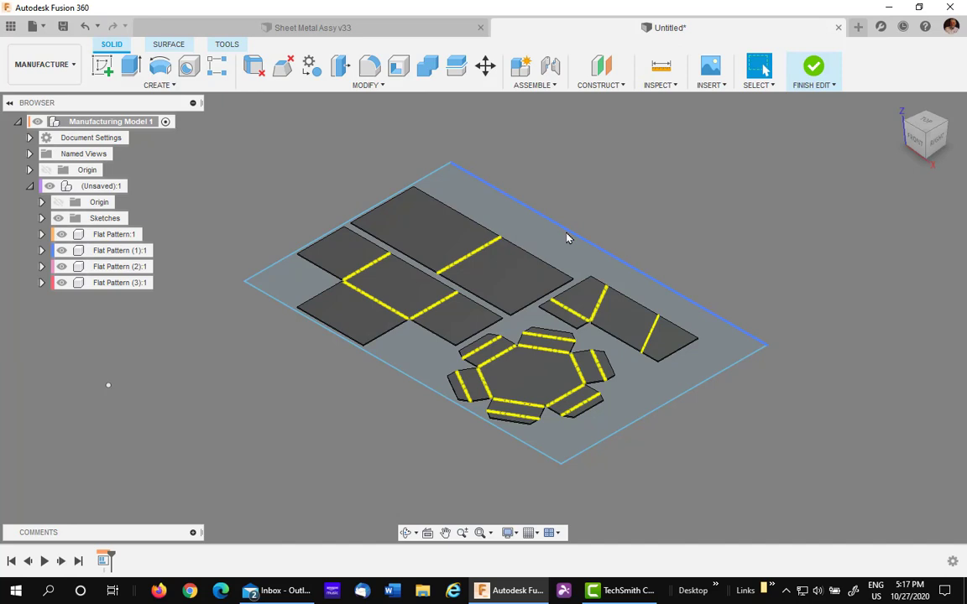
Pull the sheet's back edge and its adjoining front edge further inward to test the nest on a smaller sheet.
left_click_drag(566, 239, 554, 246)
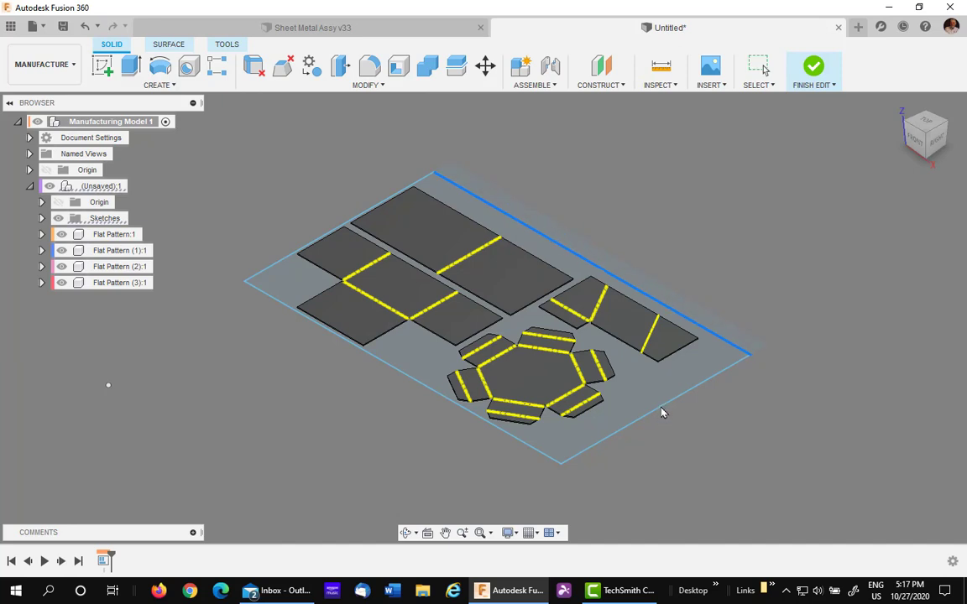
left_click_drag(660, 412, 647, 399)
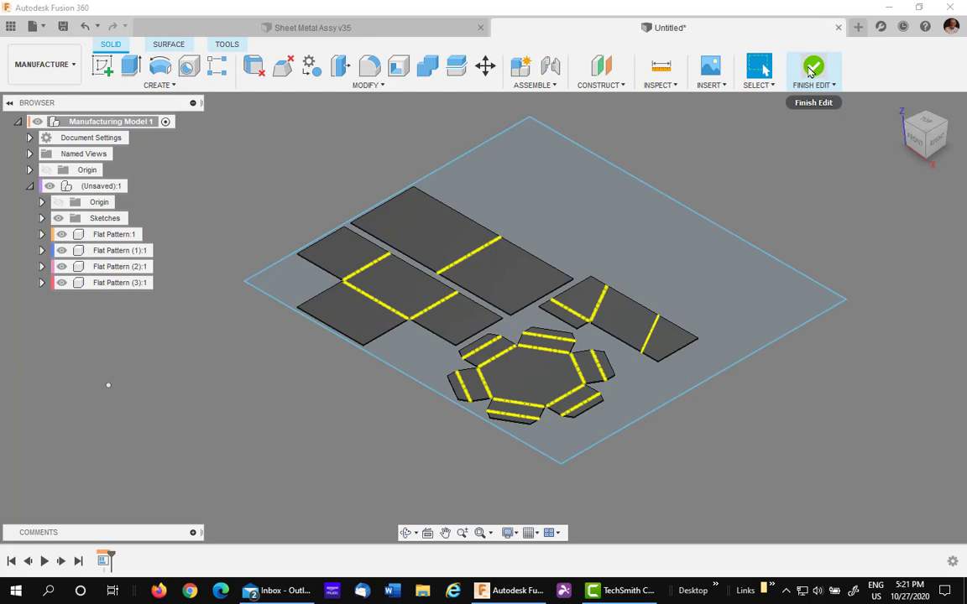
Finish editing the manufacturing model and return to the Design workspace.
left_click(812, 70)
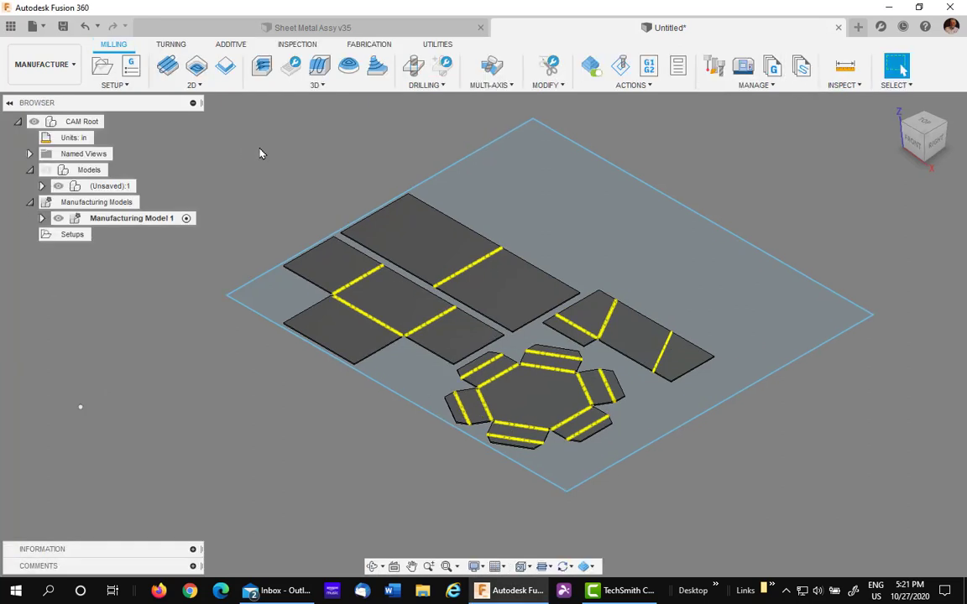
left_click(57, 65)
left_click(37, 94)
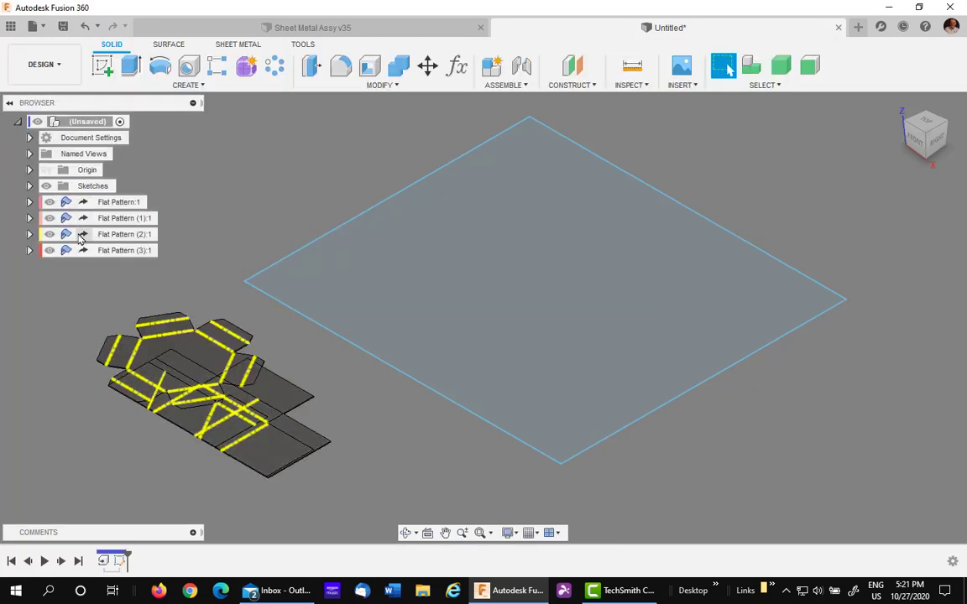
Unsuppress Extrude1 in the Sheet Metal Assy design to cut the hole in the hexagonal part, and save a new version.
left_click(290, 30)
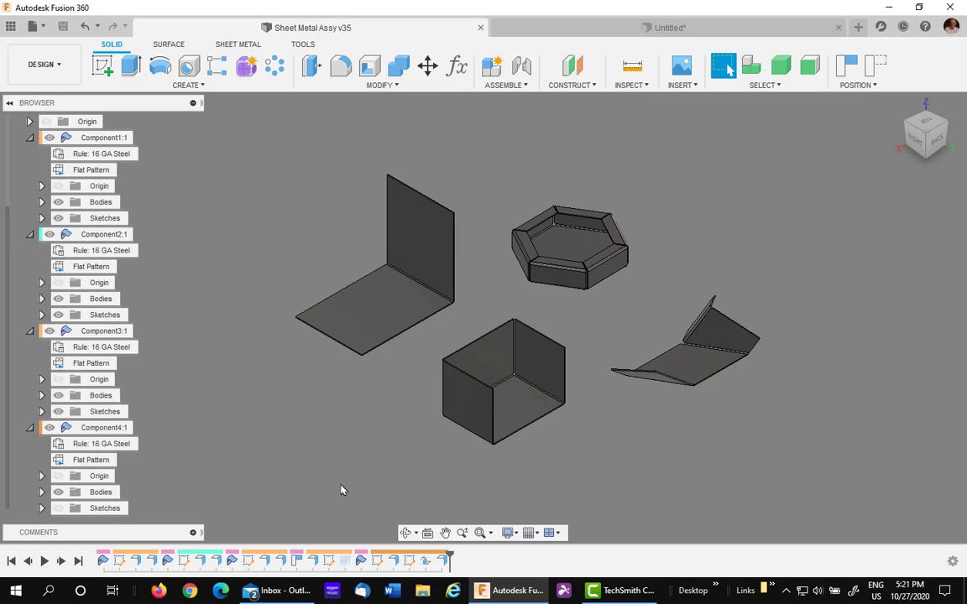
right_click(345, 561)
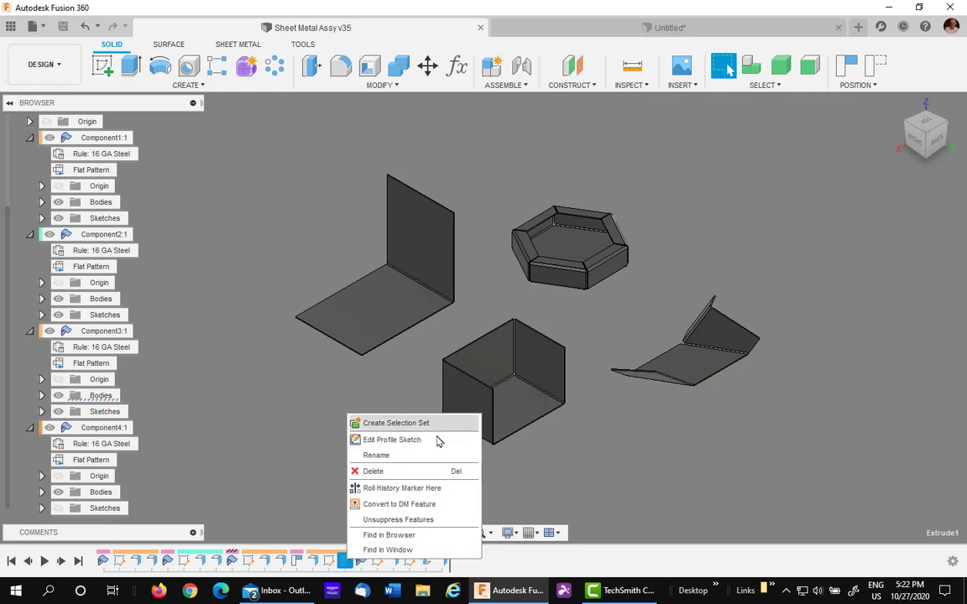
left_click(398, 520)
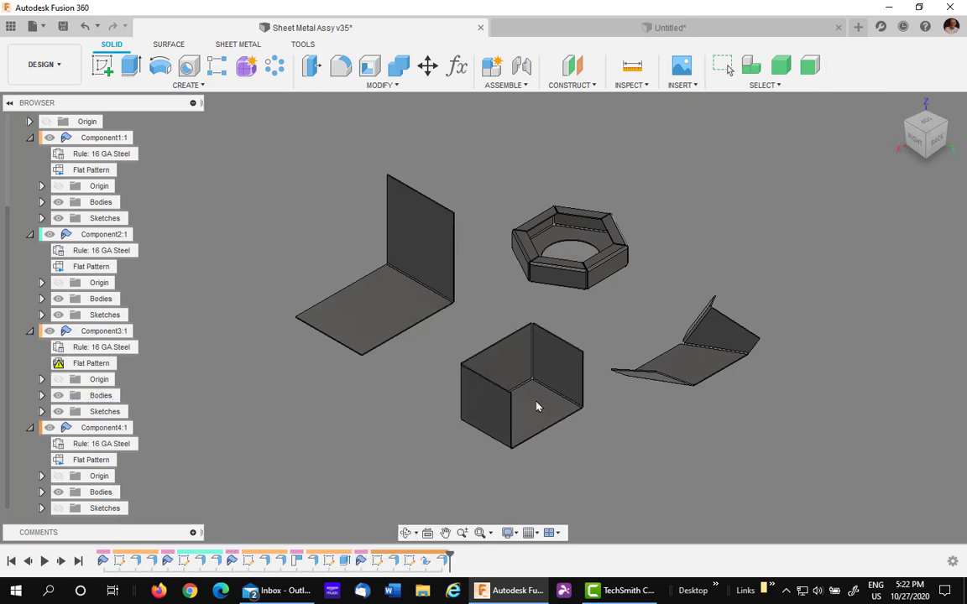
left_click(63, 26)
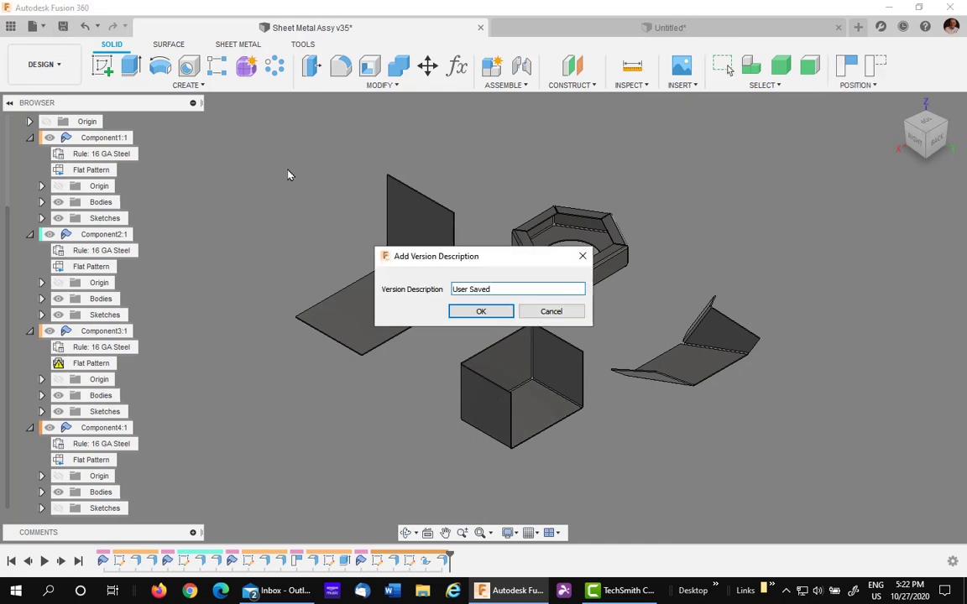
left_click(491, 313)
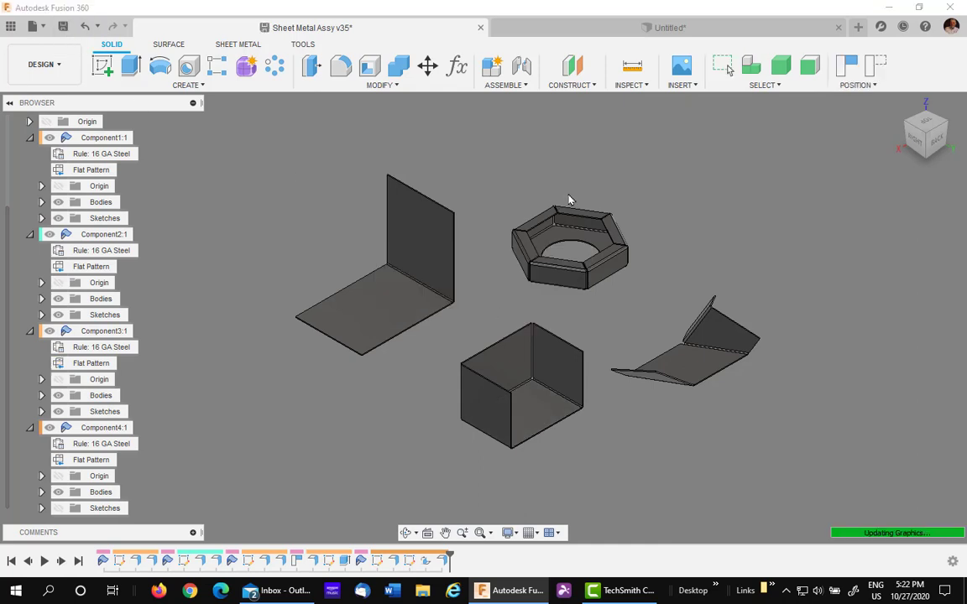
Update the out-of-date derived flat patterns in the untitled design and show the nest in the Manufacture workspace.
left_click(620, 29)
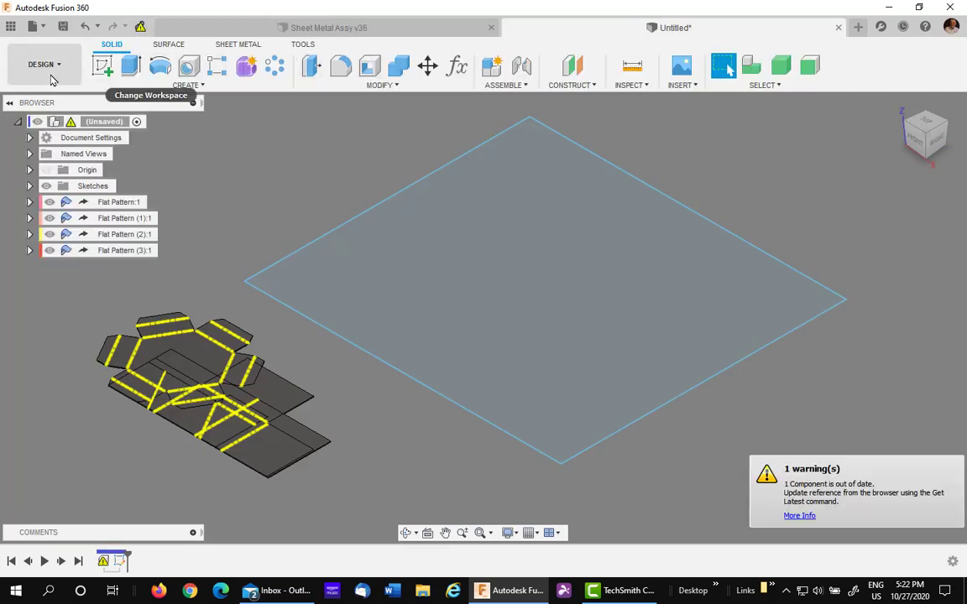
left_click(141, 27)
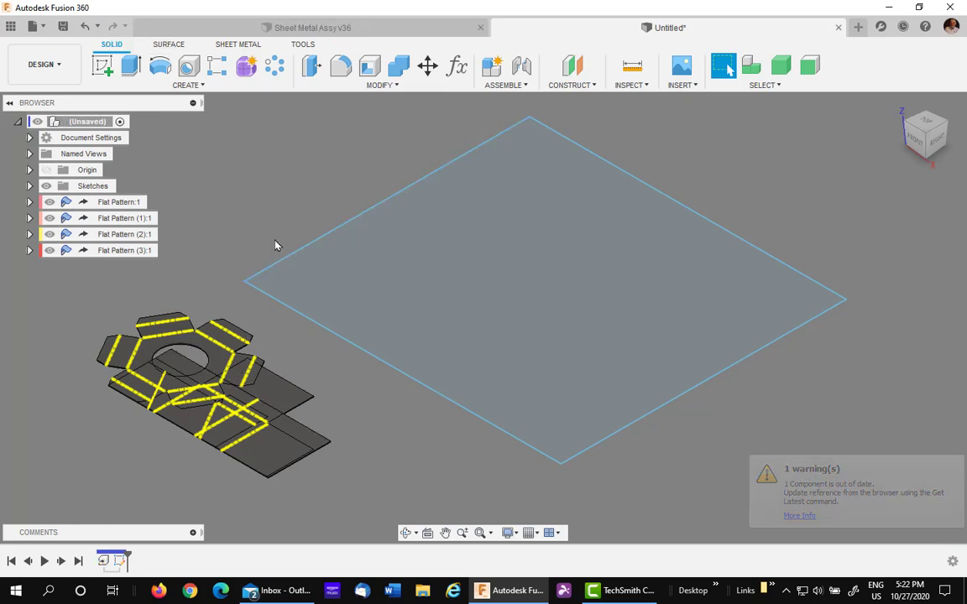
left_click(63, 64)
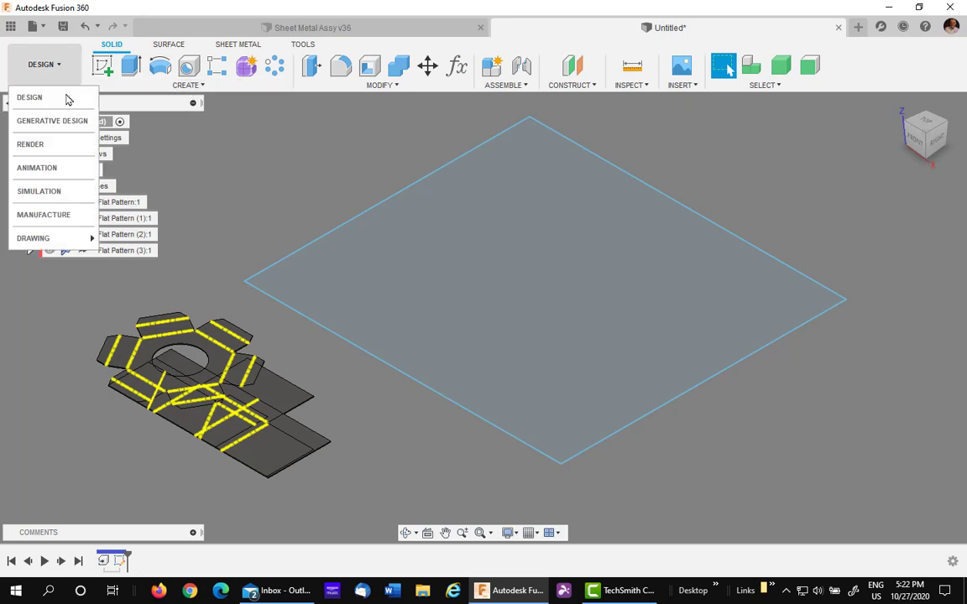
left_click(63, 215)
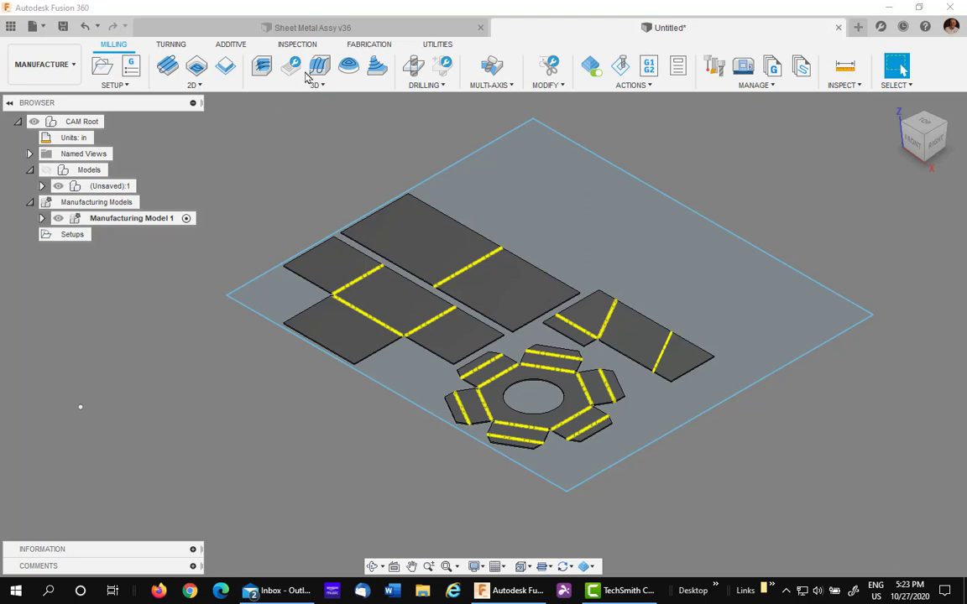
left_click(277, 26)
left_click(553, 30)
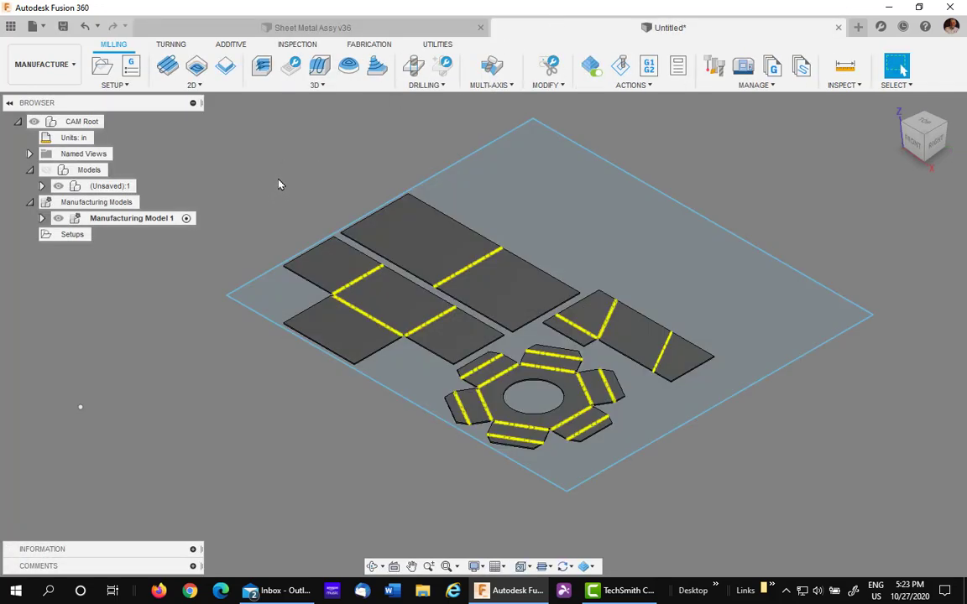
Copy and paste Flat Pattern (2) in the Design workspace, moving the duplicate about -8.3 in along Y.
left_click(60, 67)
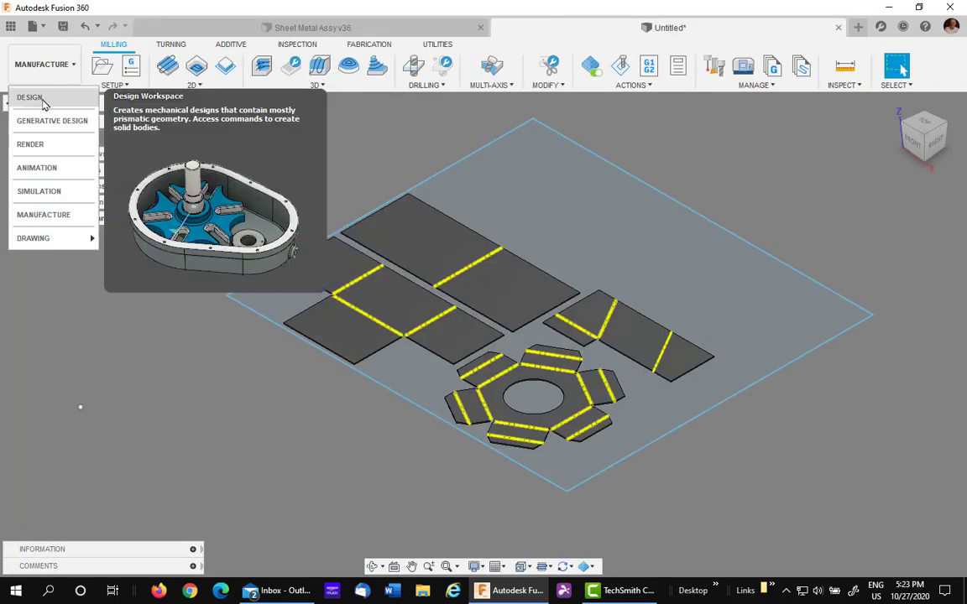
left_click(33, 95)
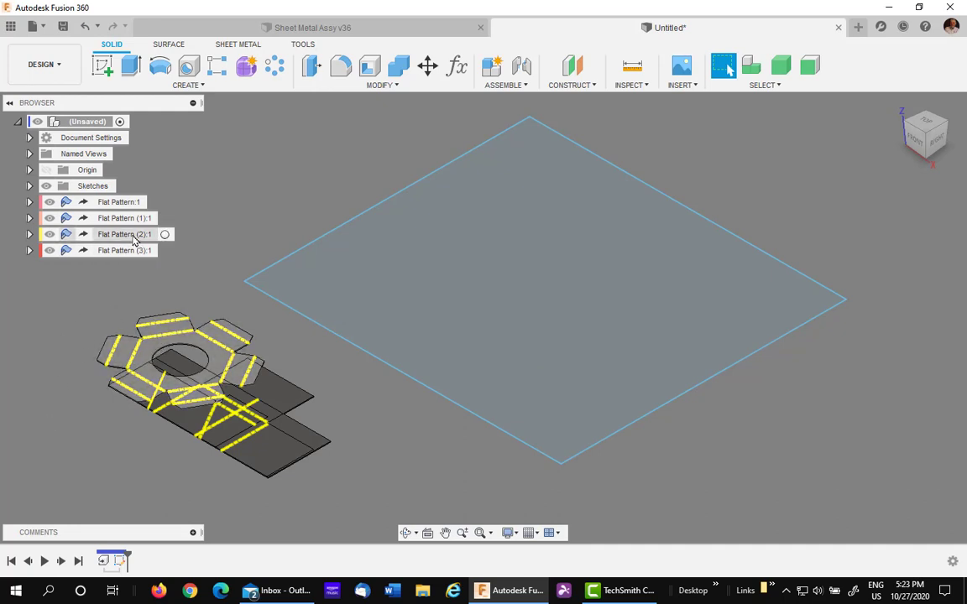
right_click(113, 238)
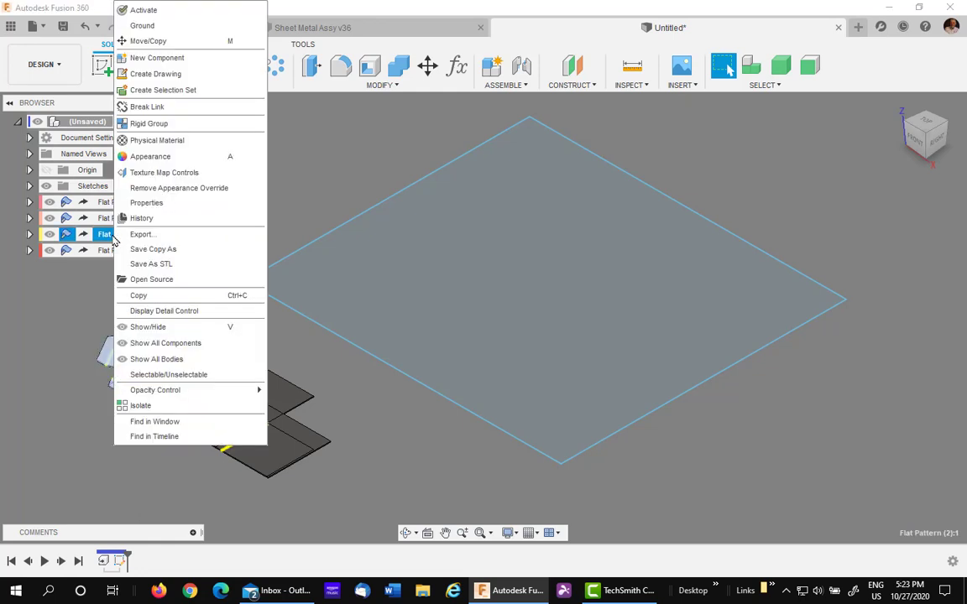
left_click(178, 296)
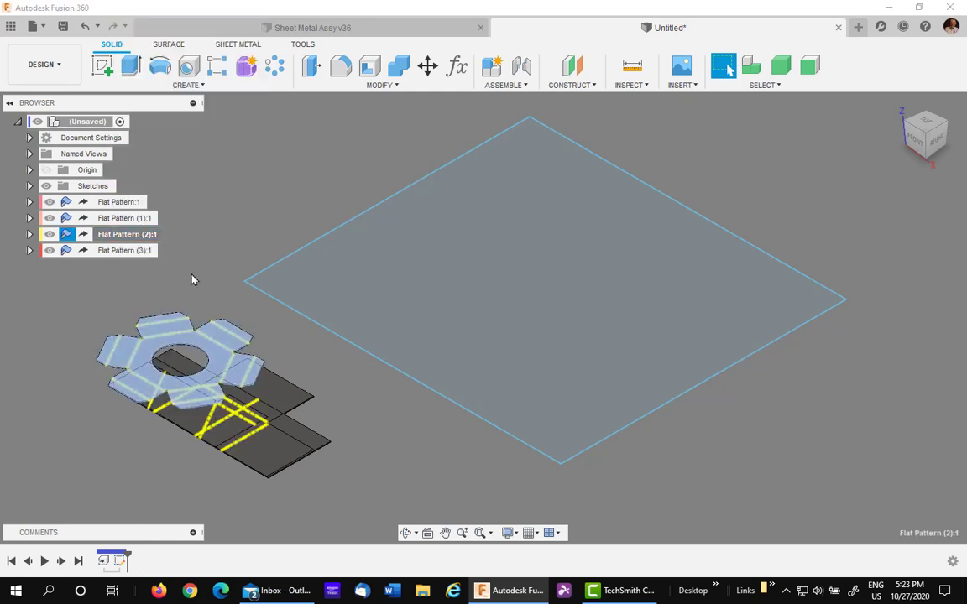
left_click(261, 168)
right_click(261, 171)
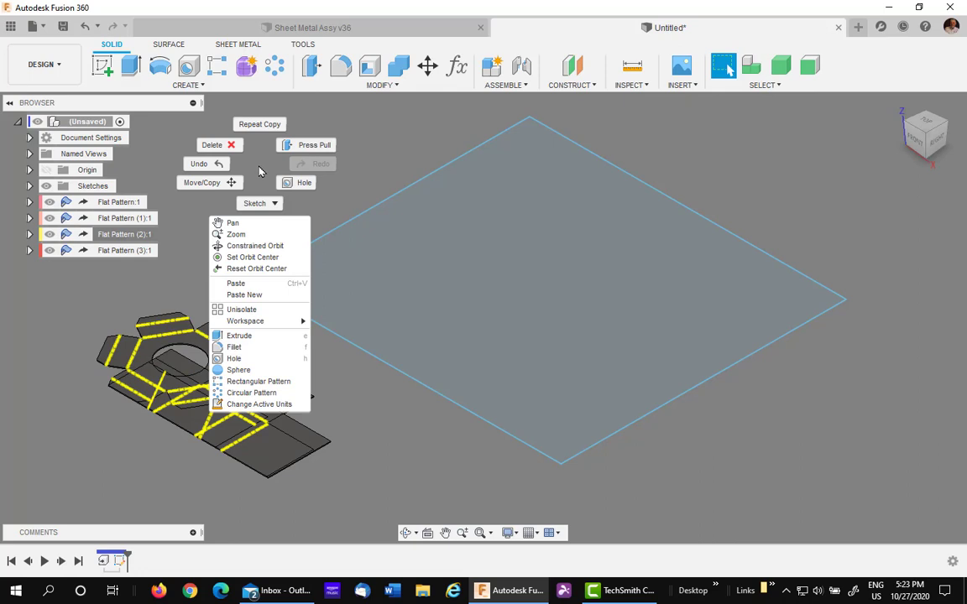
left_click(243, 285)
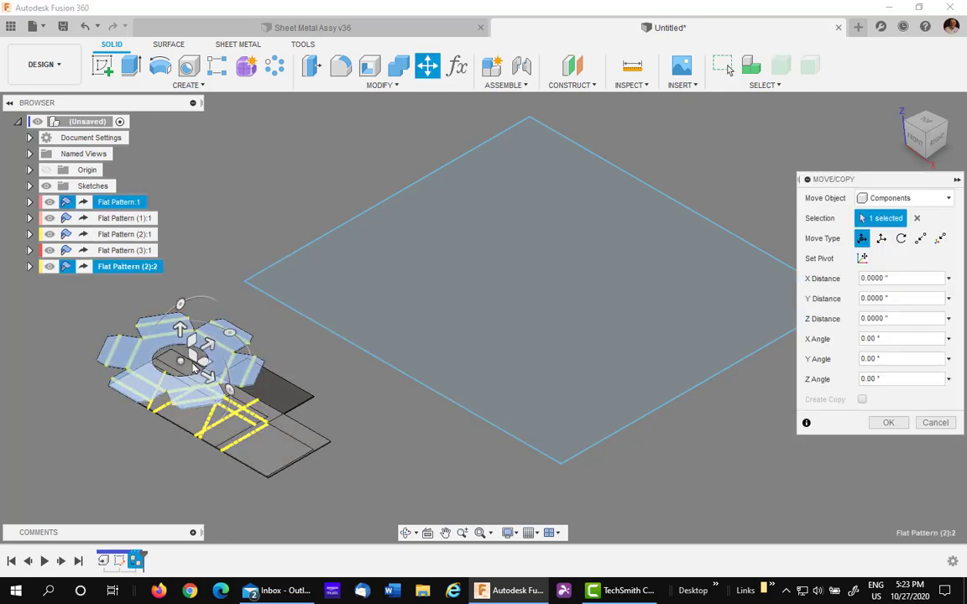
left_click_drag(202, 332, 94, 413)
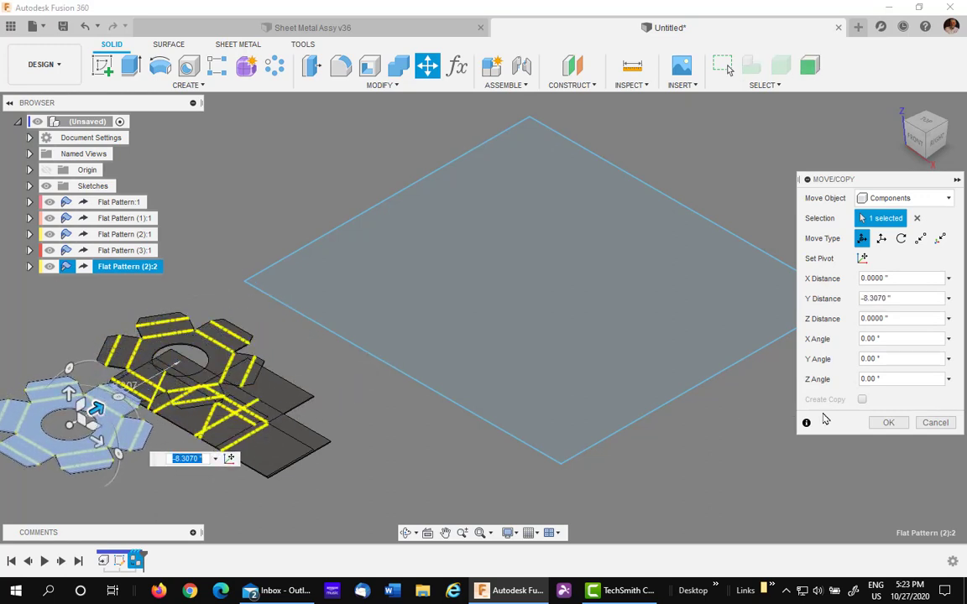
left_click(888, 423)
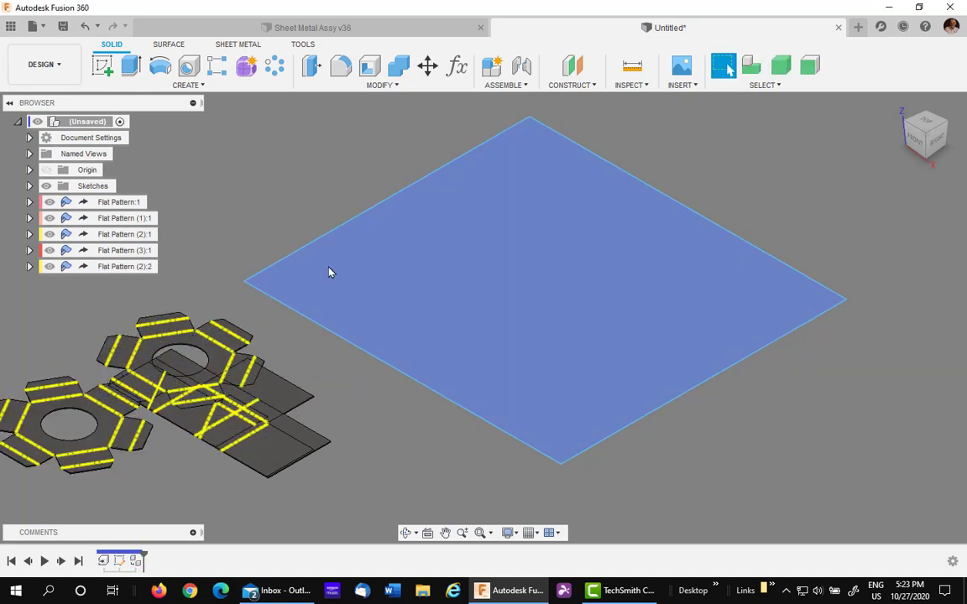
Return to the Manufacture workspace and open Manufacturing Model 1 for editing.
left_click(54, 74)
left_click(60, 217)
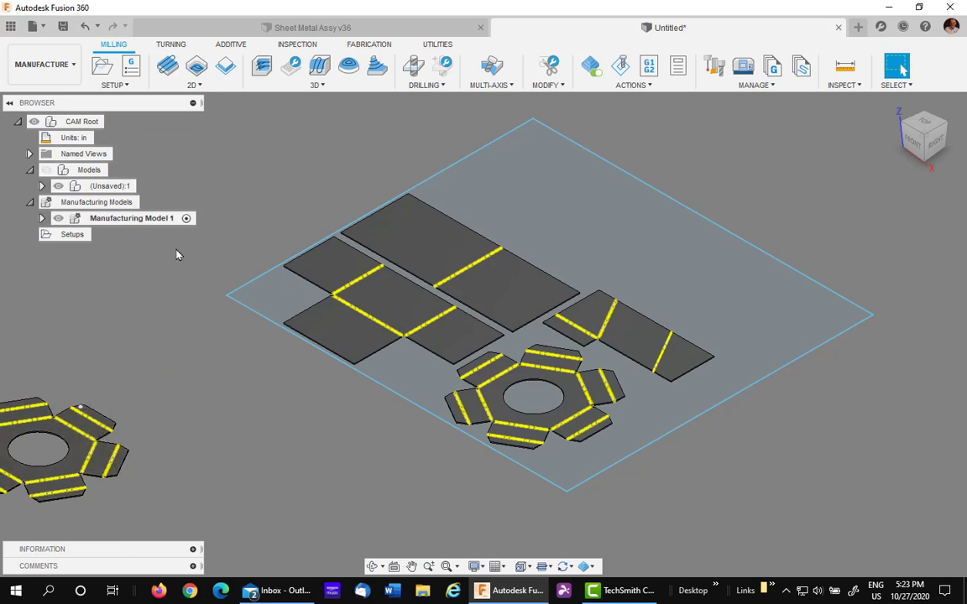
right_click(172, 220)
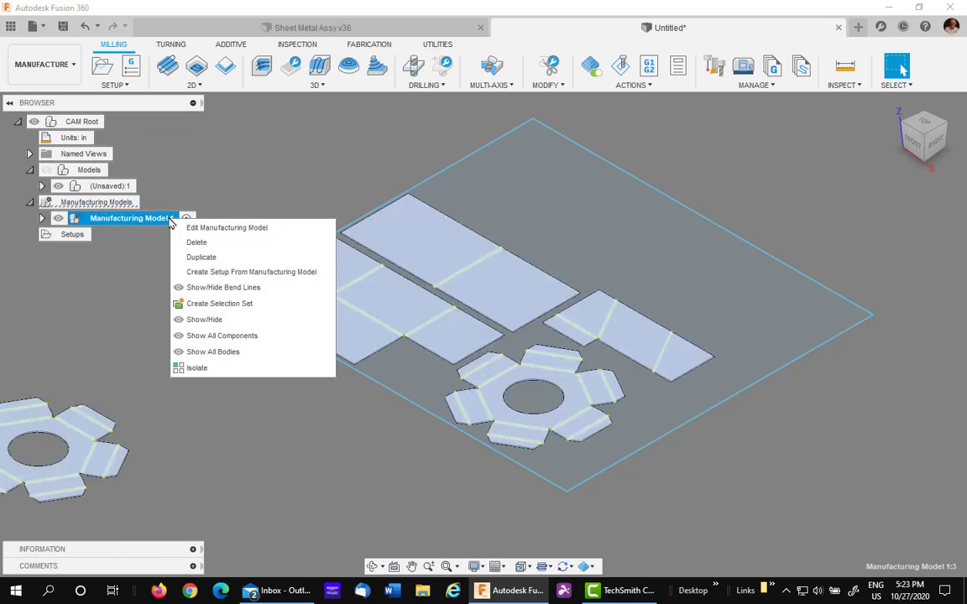
left_click(221, 229)
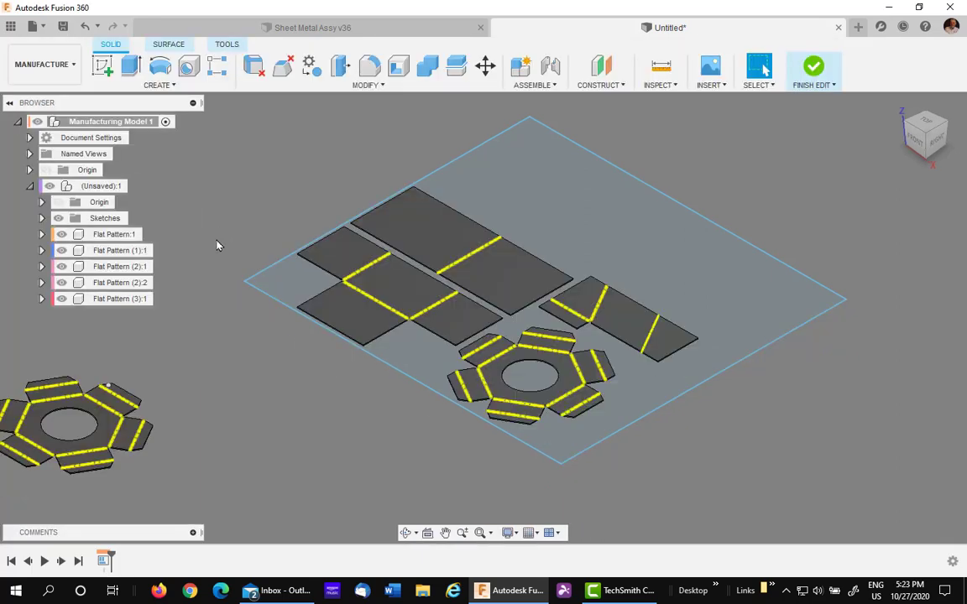
Add the duplicate hexagonal flat pattern to the existing Arrange feature so it is nested on the sheet.
right_click(105, 560)
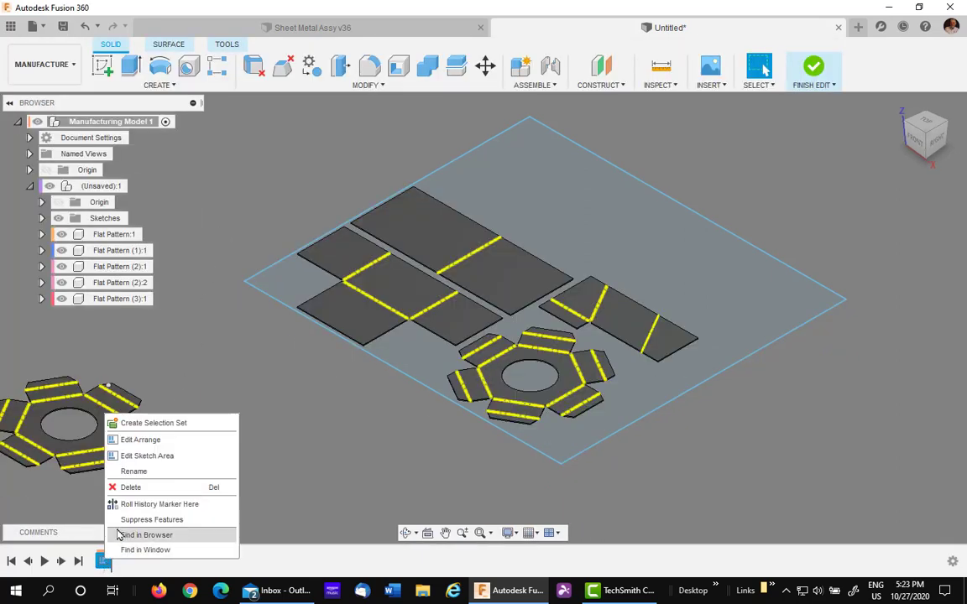
left_click(162, 441)
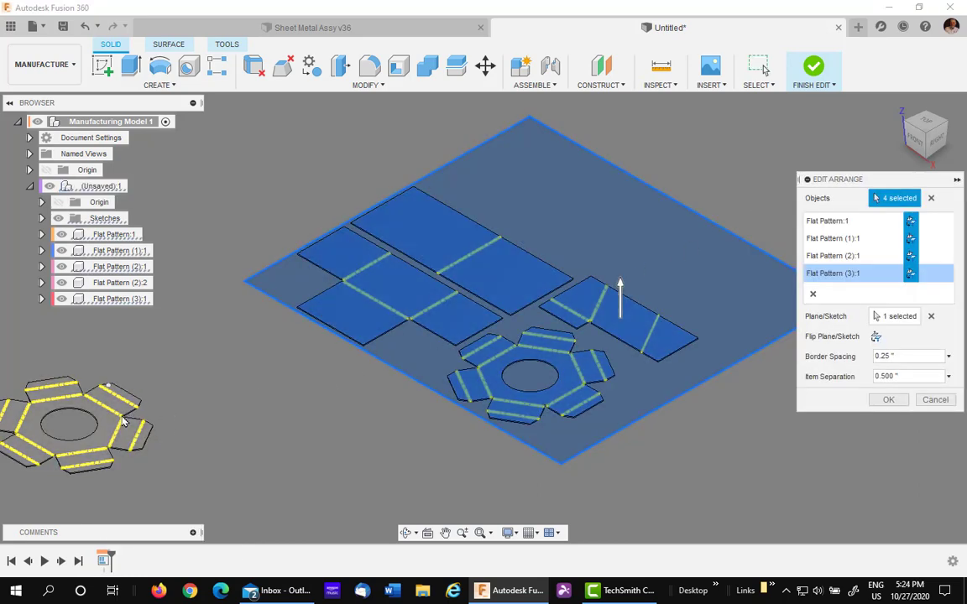
left_click(123, 422)
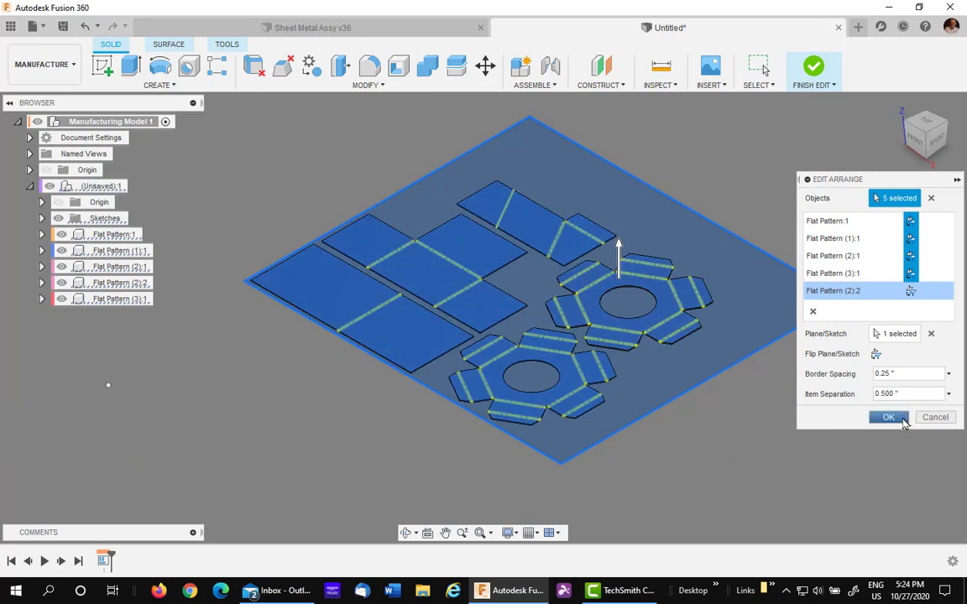
left_click(888, 417)
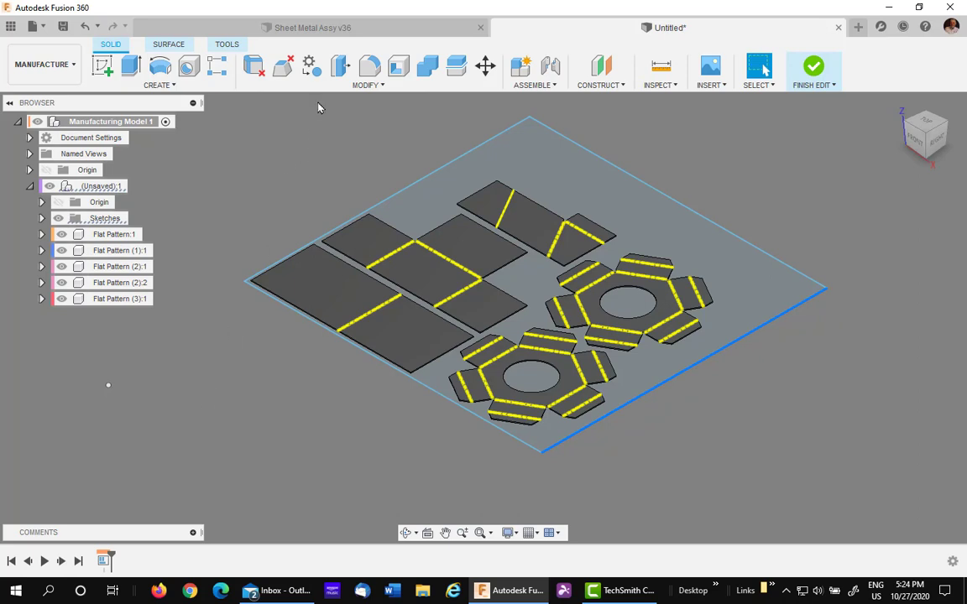
Switch to the Sheet Metal Assy design.
left_click(306, 28)
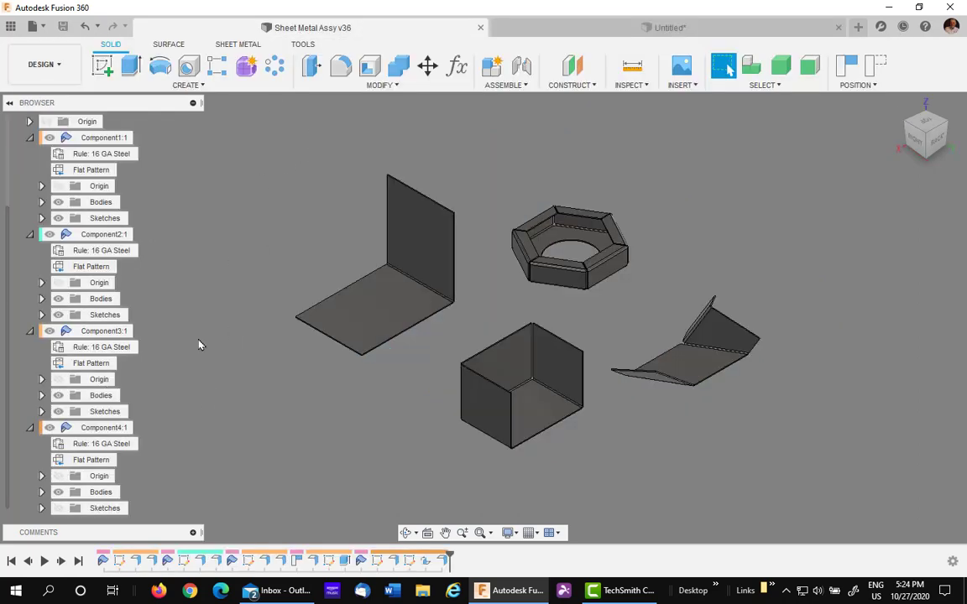